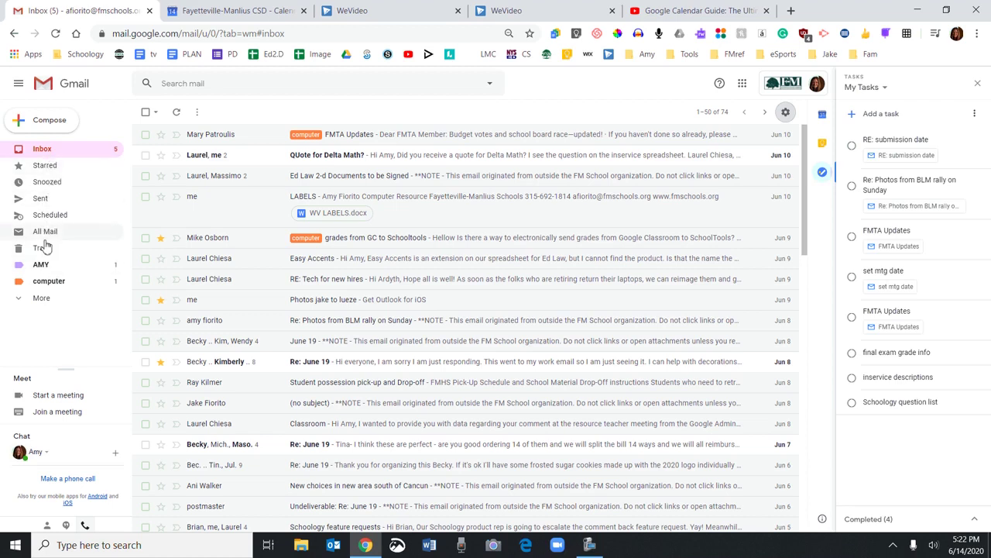
- Collapse the main menu to icons only and expand it again to show the full mailbox list
click(19, 88)
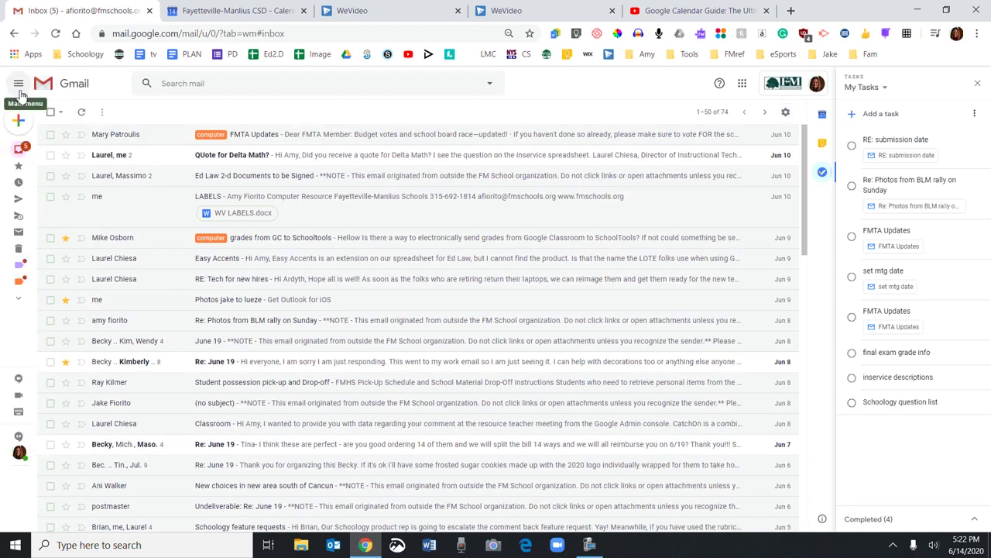
mouse_move(21, 180)
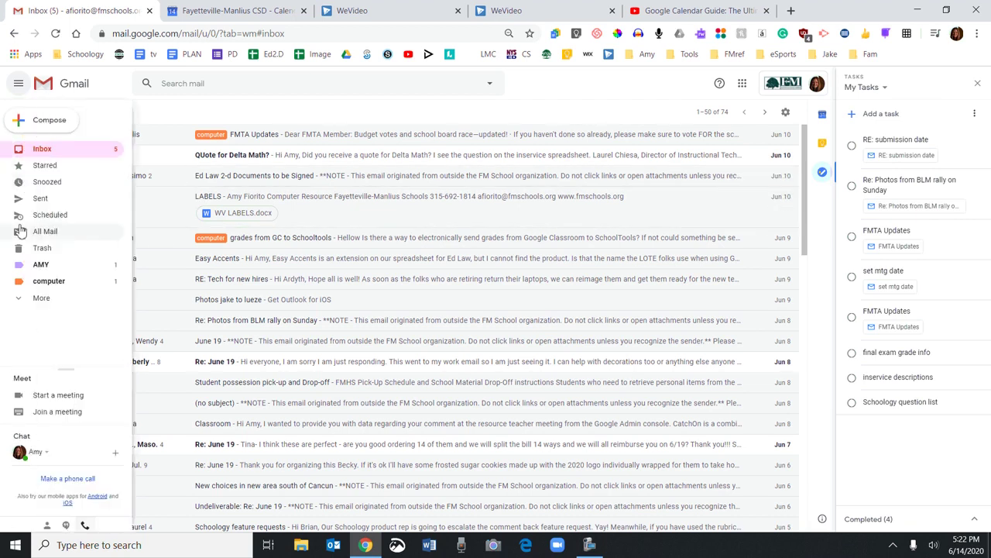
click(19, 86)
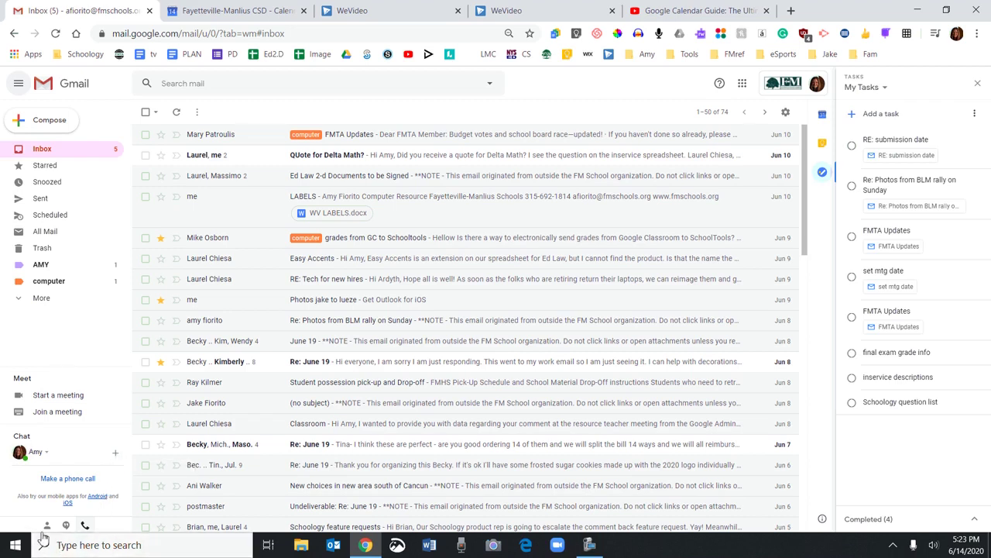
- Open the phone call contact list, view one contact's details, and close the list
click(87, 526)
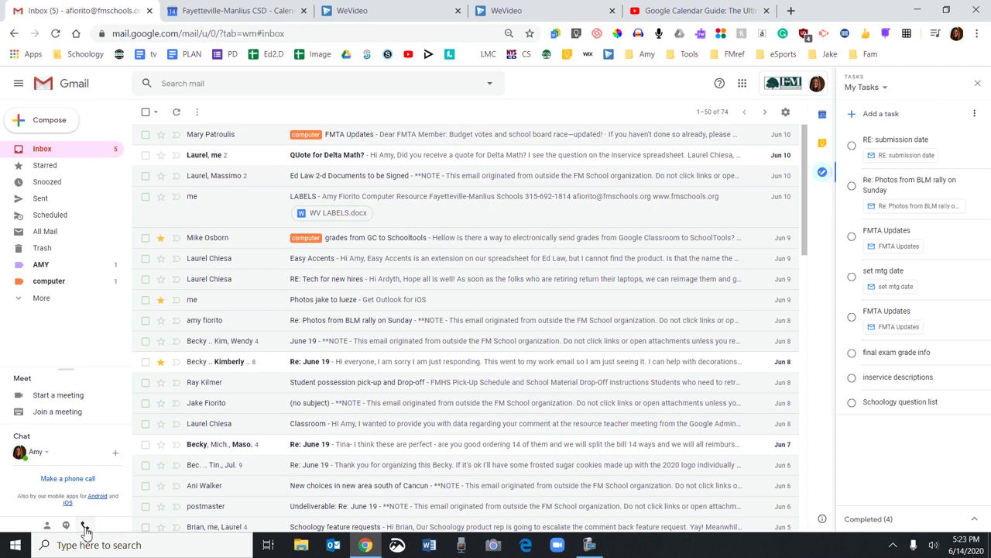
click(79, 480)
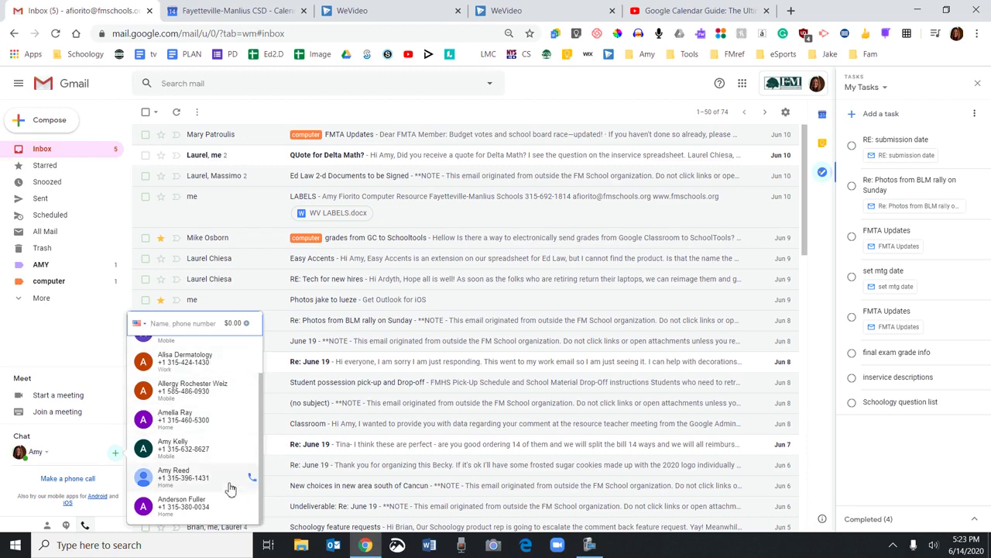
mouse_move(230, 488)
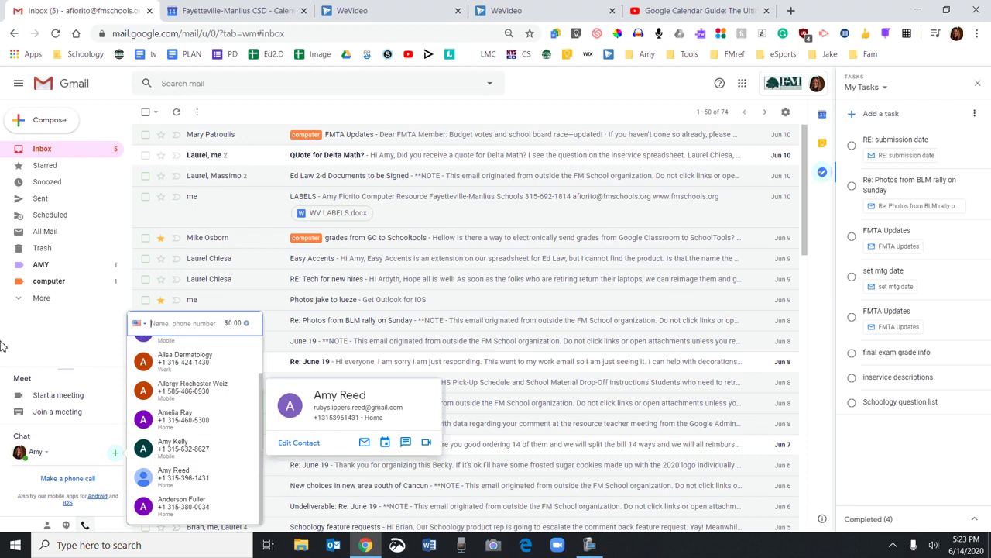
click(33, 342)
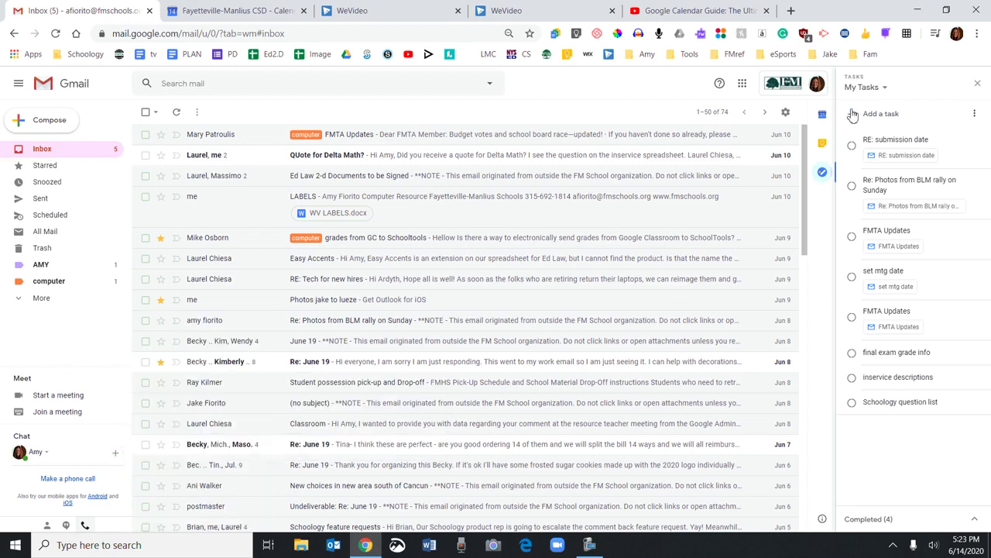
- Close the Tasks side panel and show the calendar beside the inbox
click(977, 83)
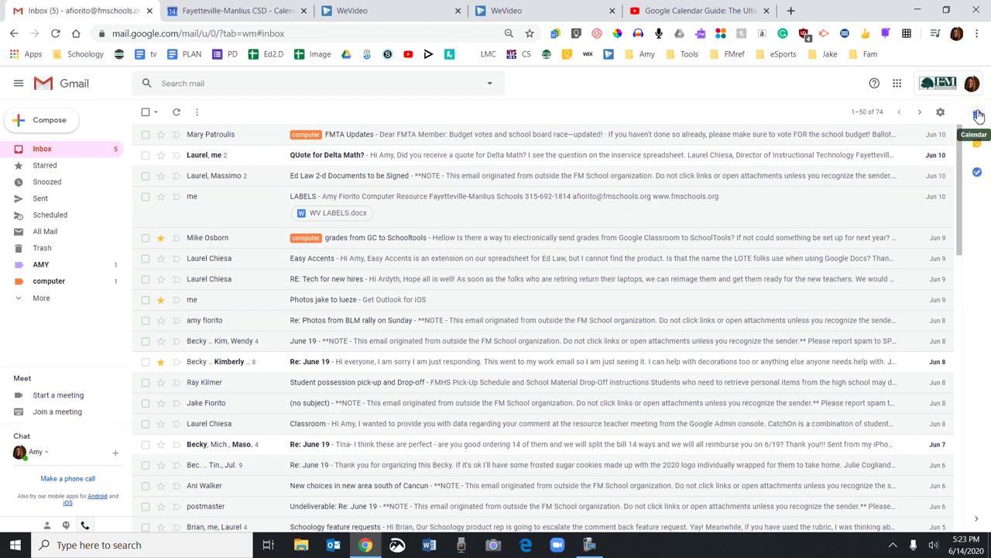
click(978, 115)
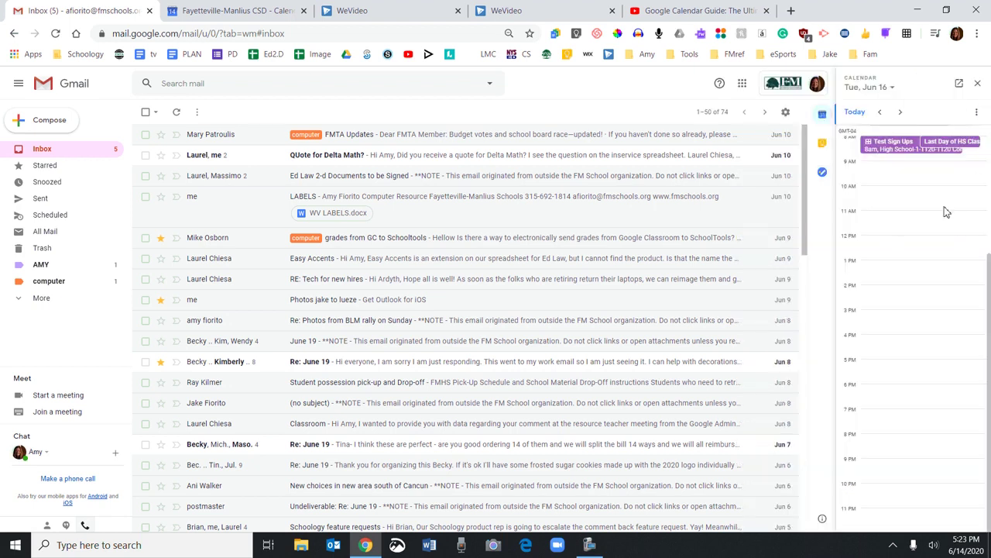
- Create a calendar event from the "Ed Law 2-d Documents to be Signed" email, discard it unsaved, and return to the email
click(442, 181)
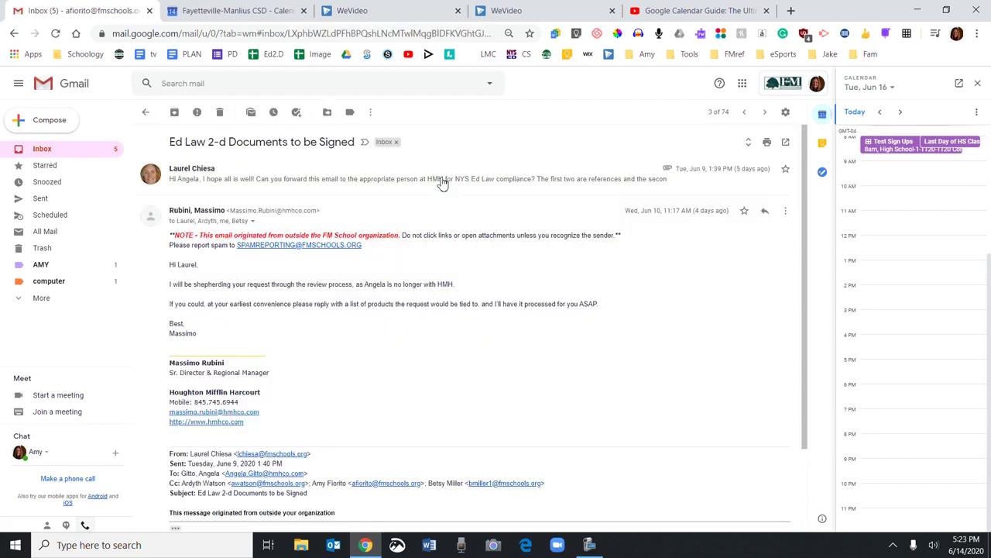
click(371, 114)
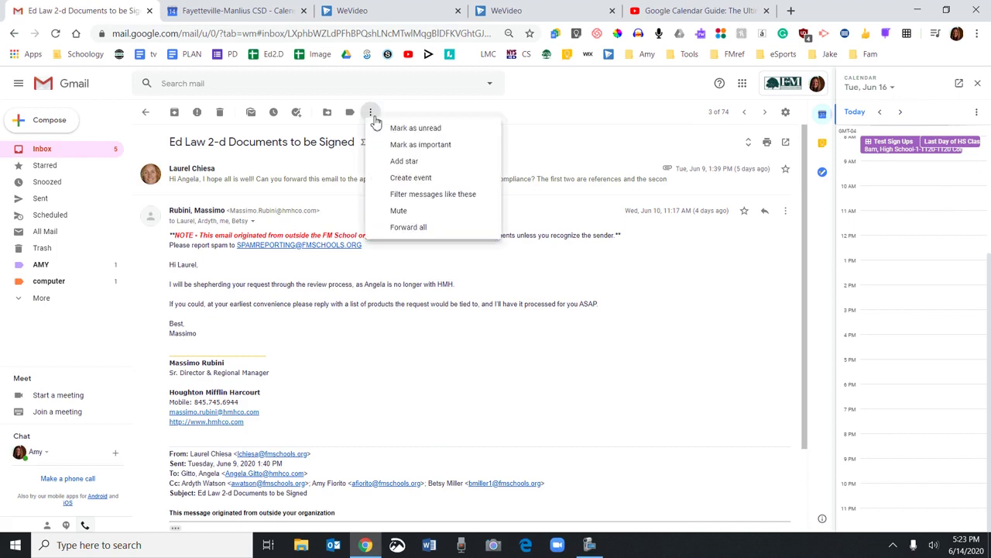
click(428, 179)
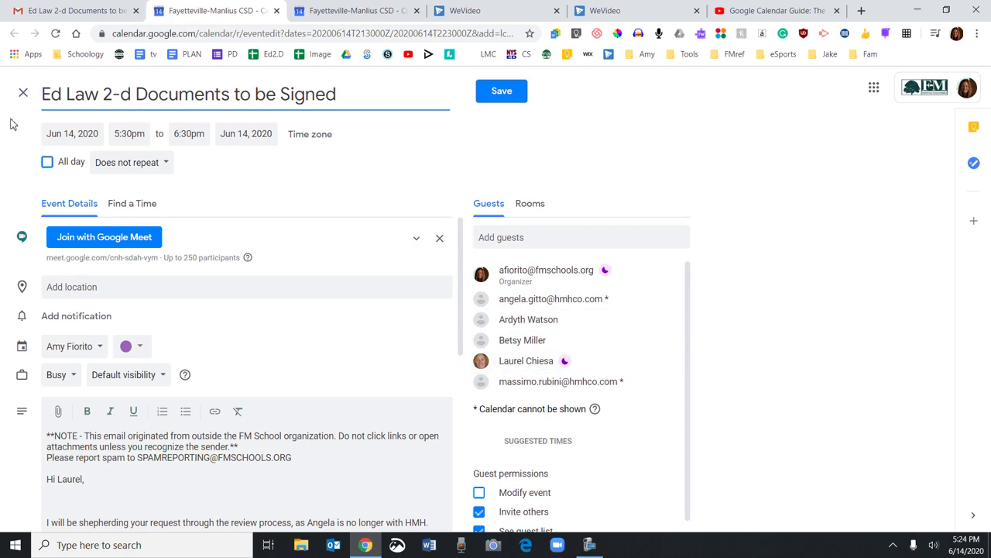
click(24, 93)
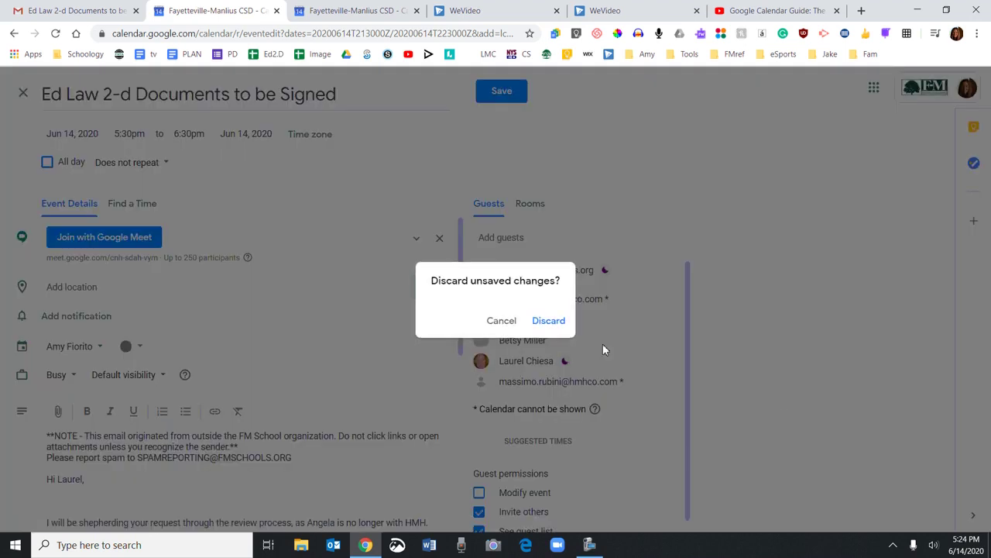
click(549, 321)
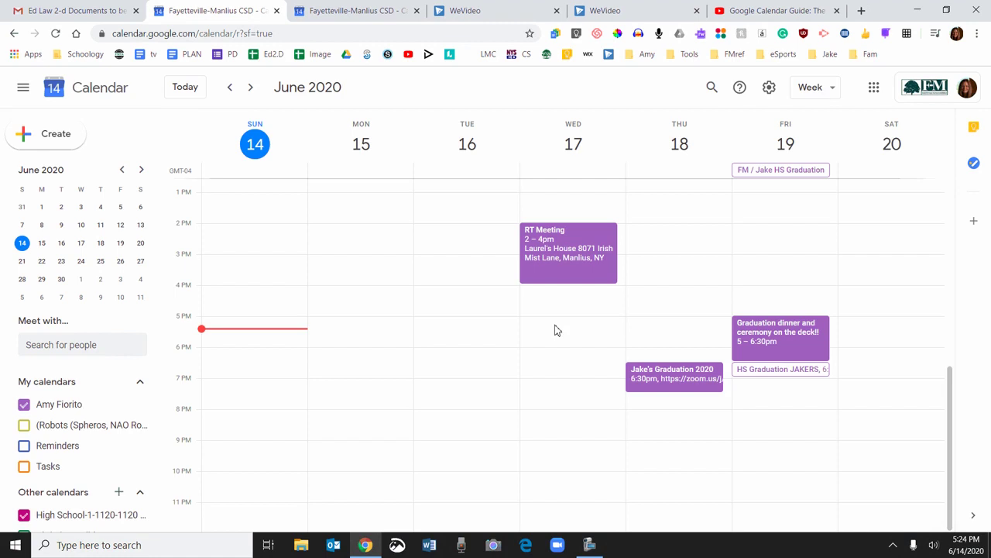
click(49, 12)
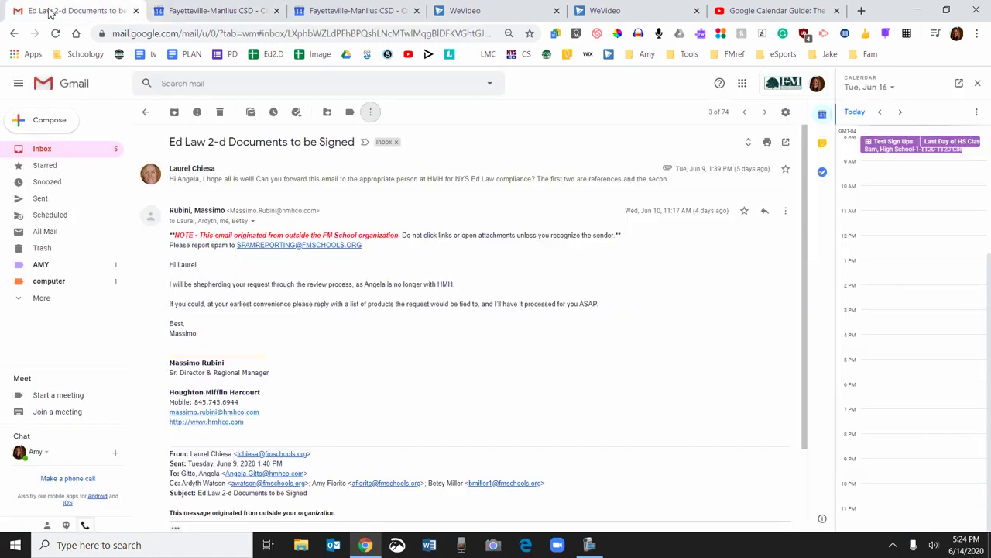
- Browse the saved Keep notes alongside the open email
click(822, 146)
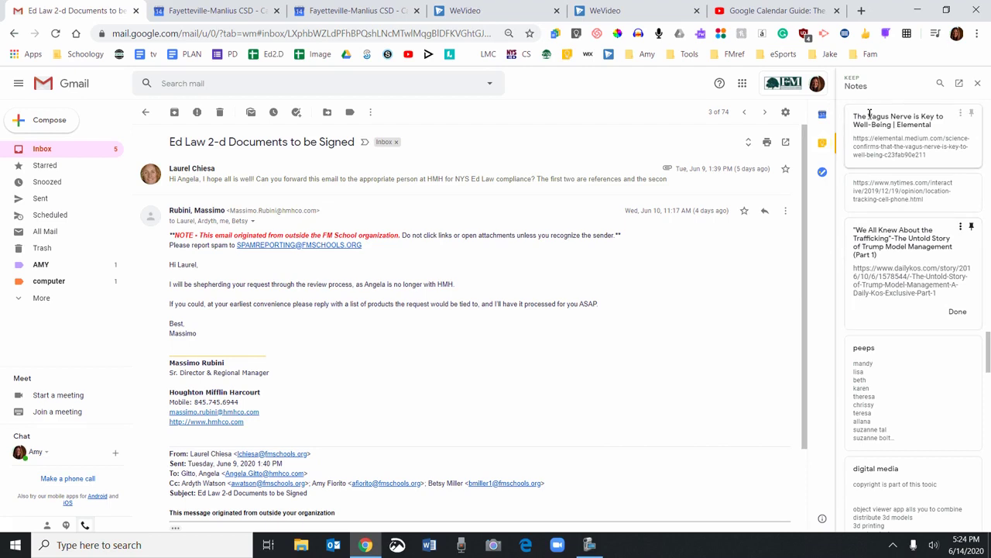
drag(895, 183, 989, 458)
scroll(914, 439, down, 5)
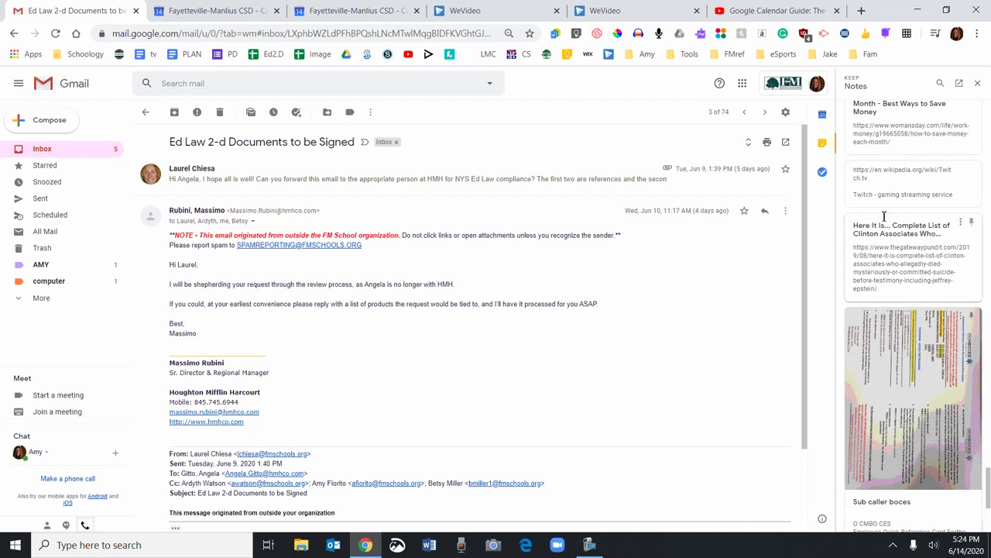
- Add the "Ed Law 2-d Documents to be Signed" email from the inbox to My Tasks
click(823, 173)
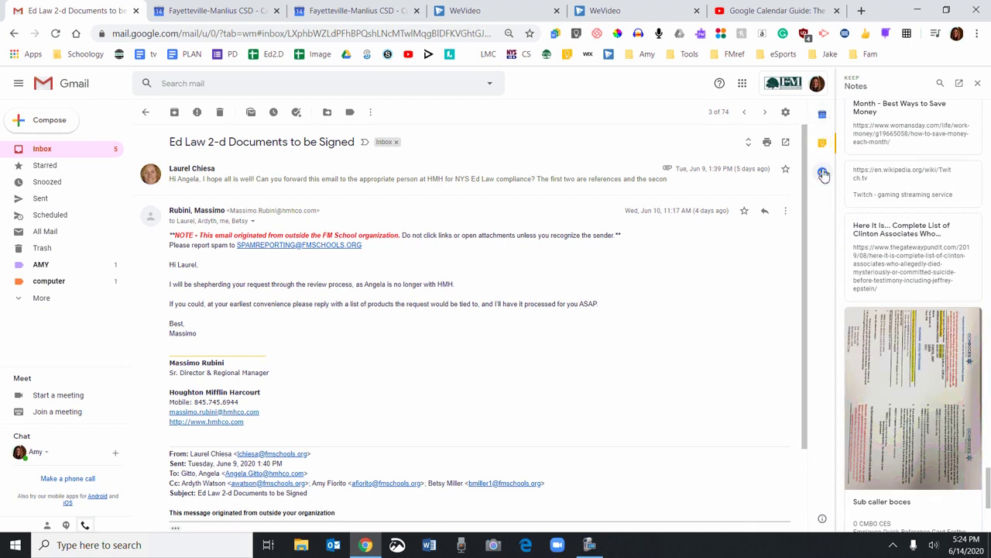
click(145, 112)
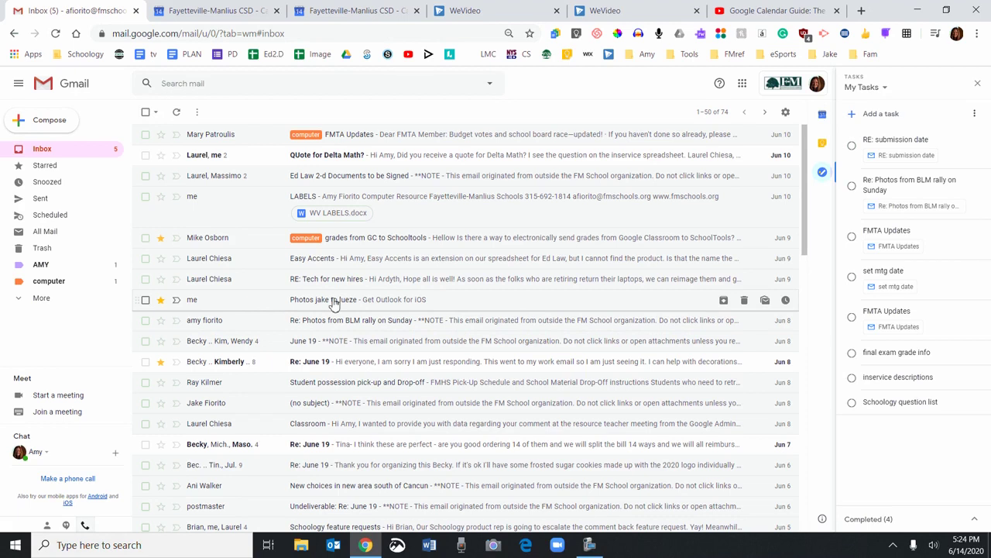
drag(331, 178, 869, 163)
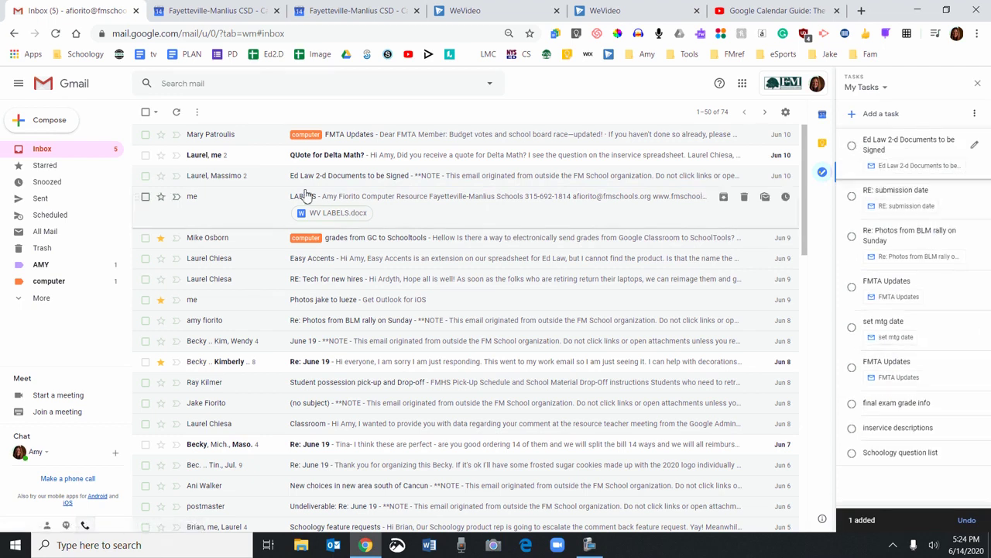
- Open the "FMTA Updates" email at the start of the inbox and archive it
click(376, 139)
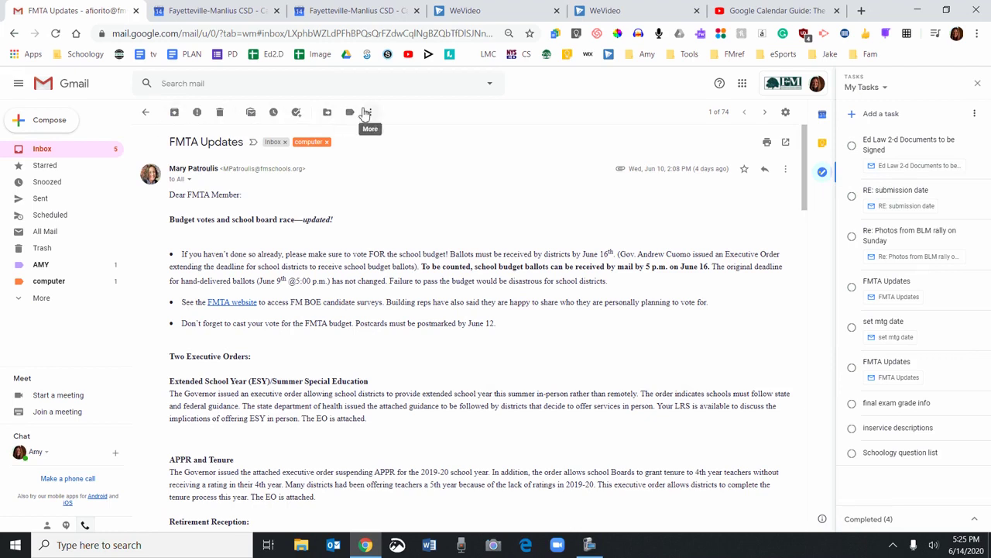
click(175, 114)
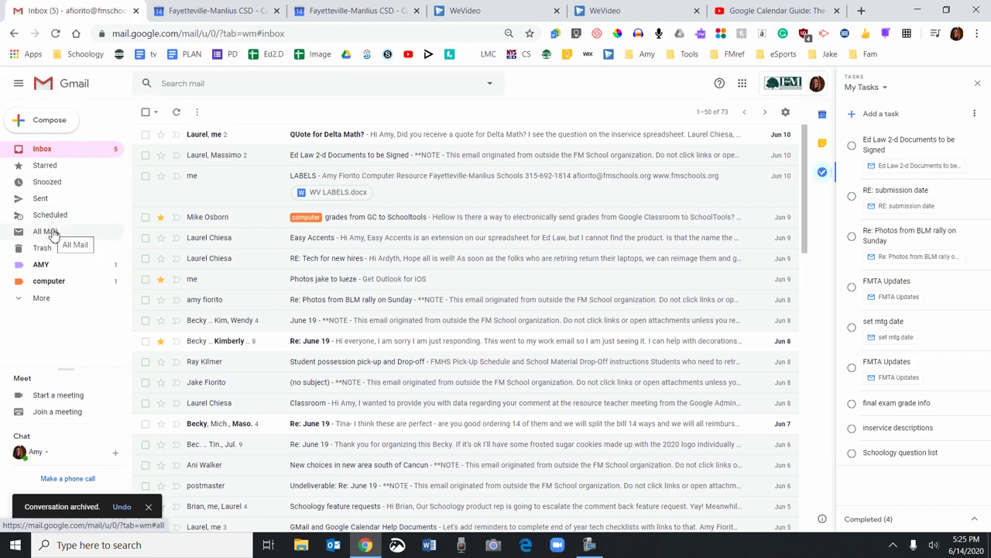
- Select the "QUote for Delta Math?" conversation and apply the AMY label to it
right_click(306, 136)
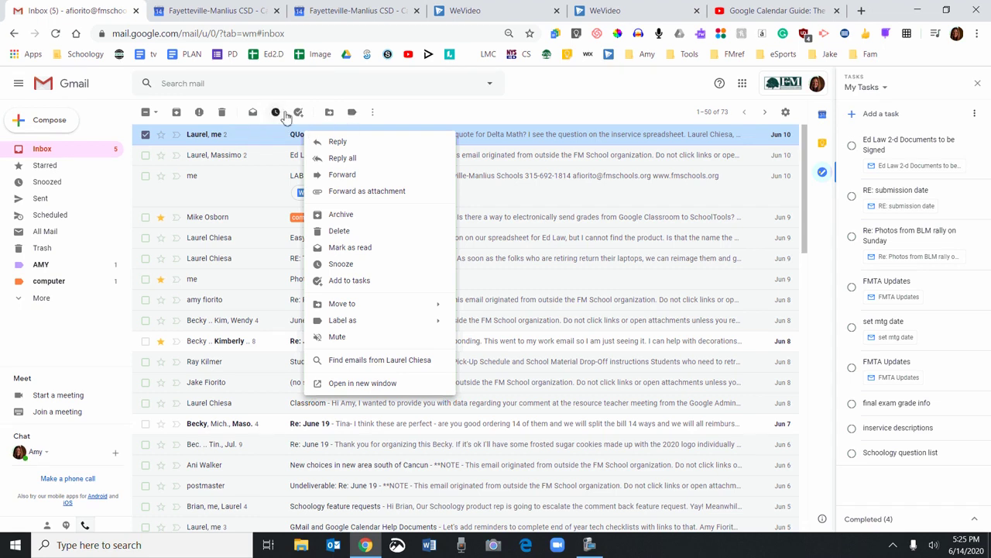
click(553, 101)
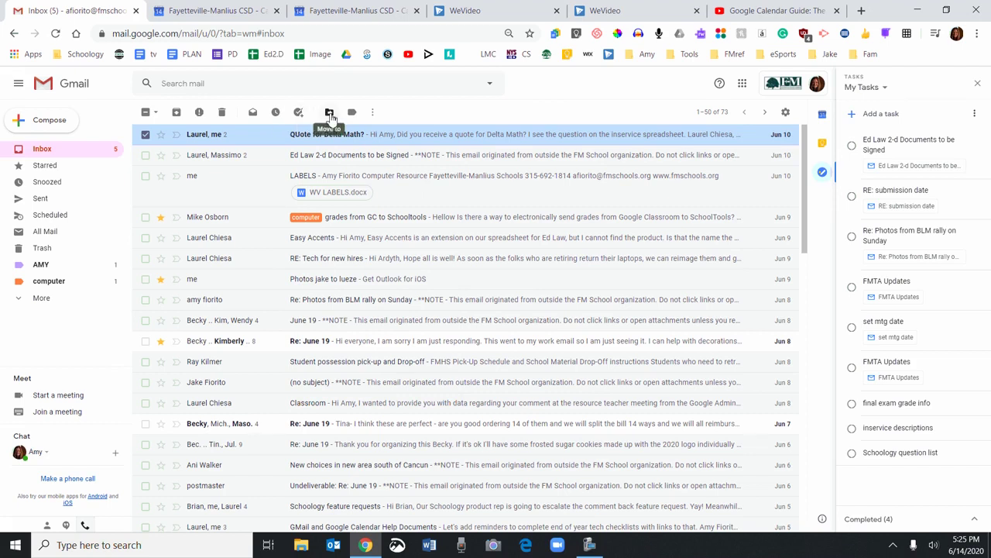
click(329, 114)
click(350, 114)
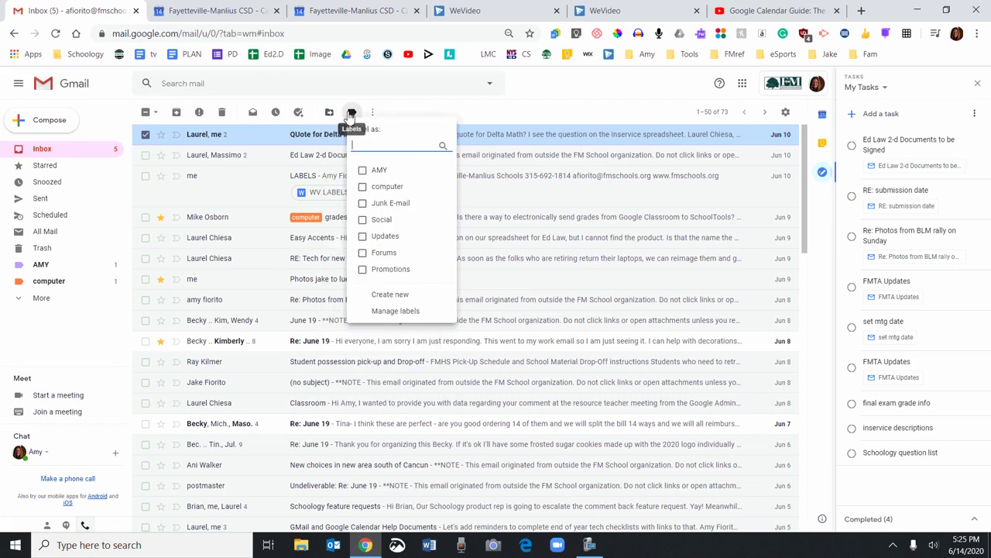
click(376, 172)
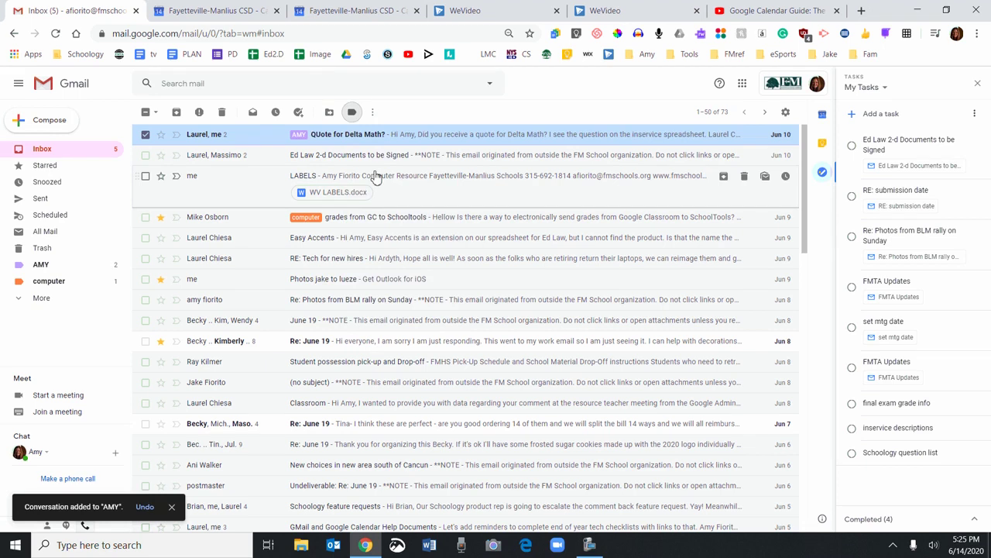
click(374, 113)
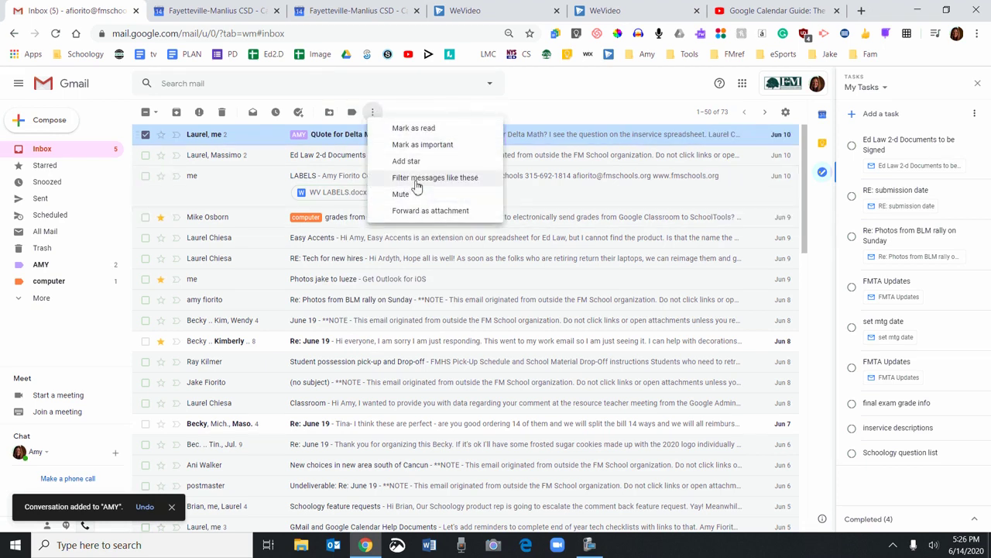
click(583, 110)
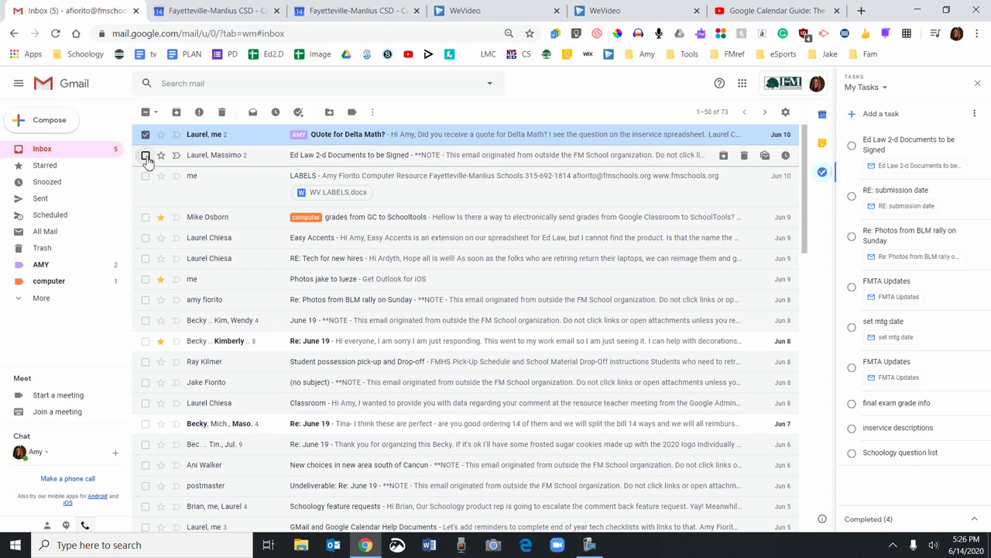
- Extend the selection to the first five inbox conversations and clear the whole selection
click(145, 155)
click(145, 176)
click(145, 216)
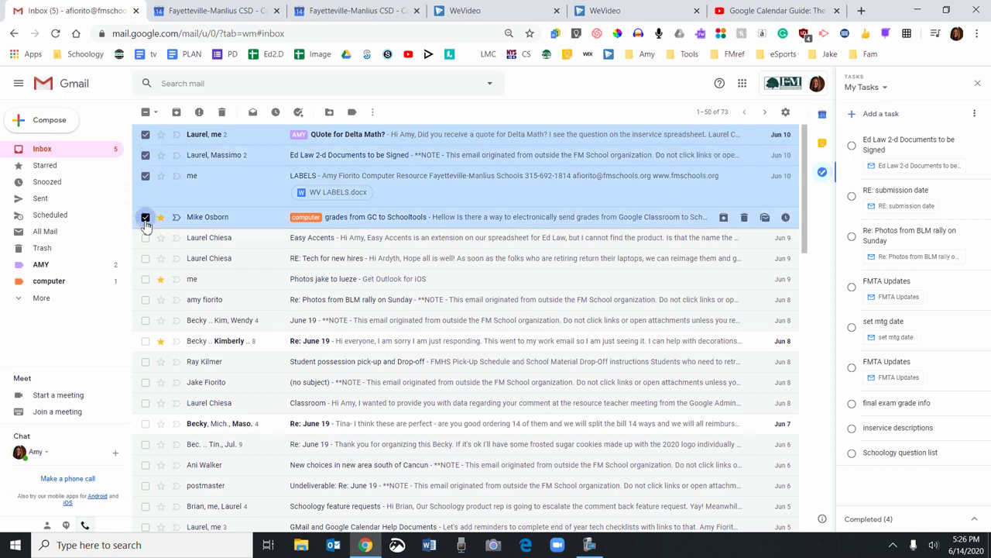
click(145, 237)
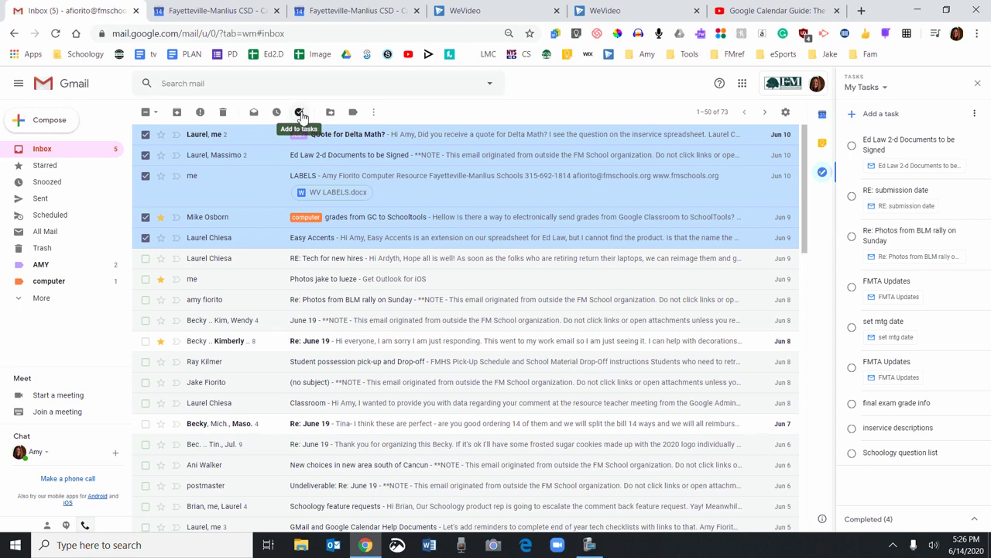
click(145, 113)
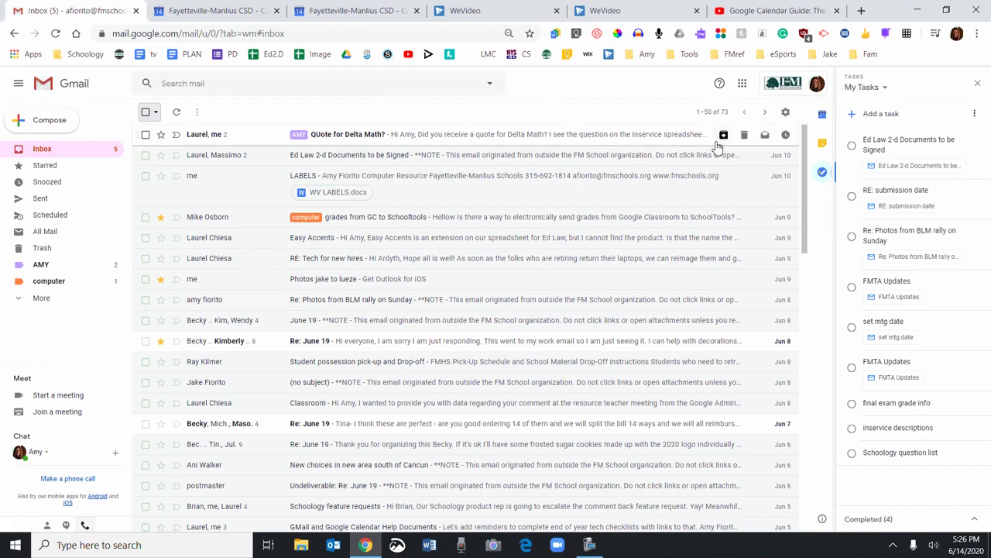
- Toggle the read status of the "QUote for Delta Math?" conversation twice and snooze it until tomorrow (Mon, 8:00 AM)
click(765, 134)
click(765, 135)
click(787, 136)
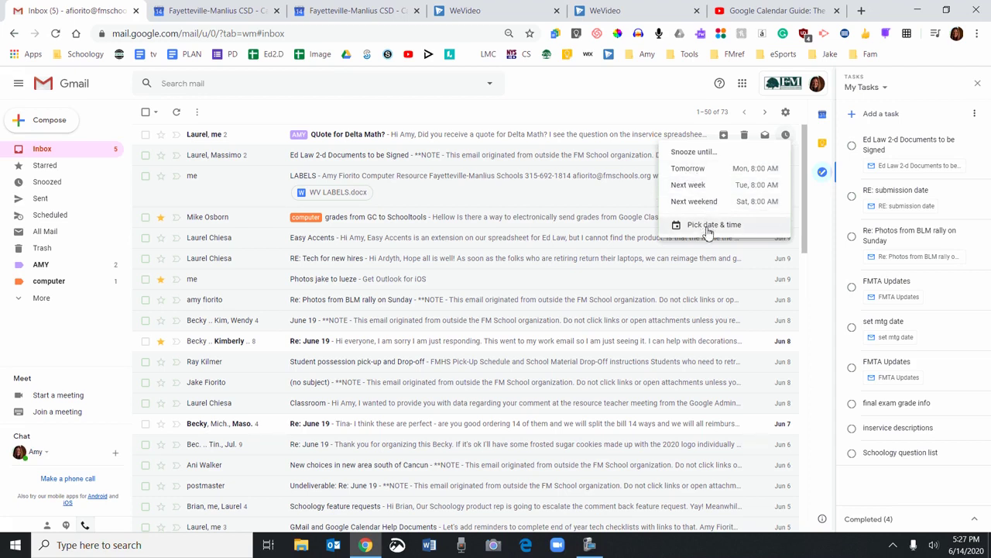
click(699, 174)
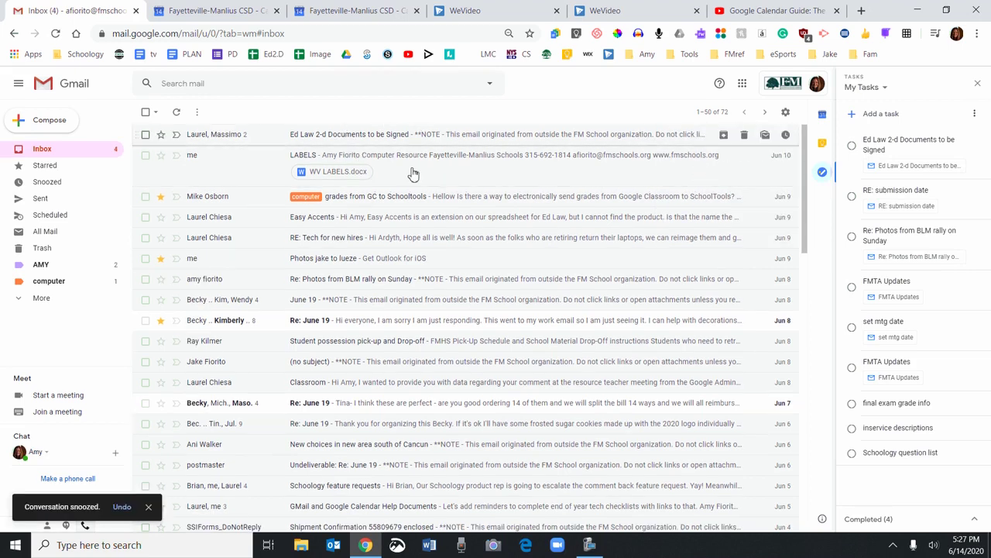
- View the list of snoozed conversations and return to the inbox
click(55, 185)
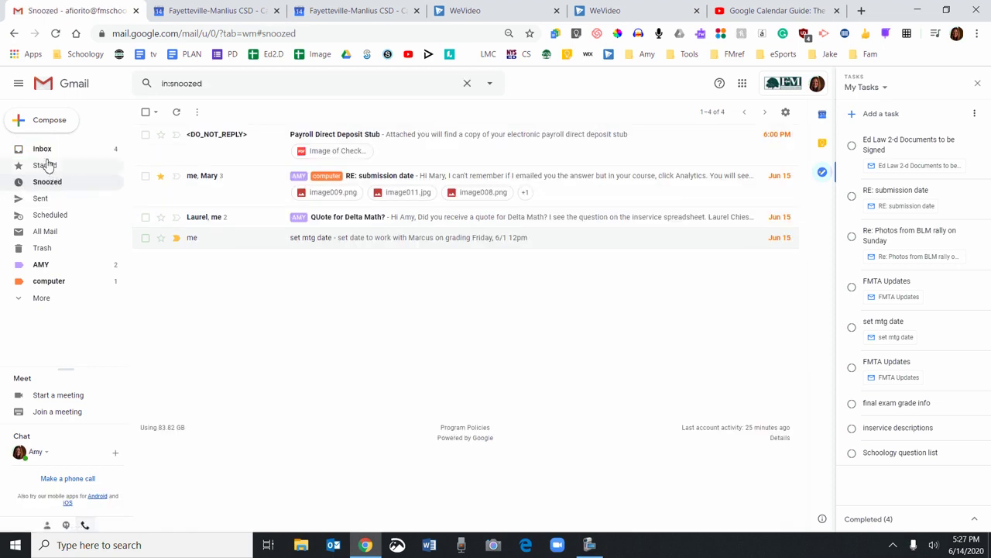
click(34, 149)
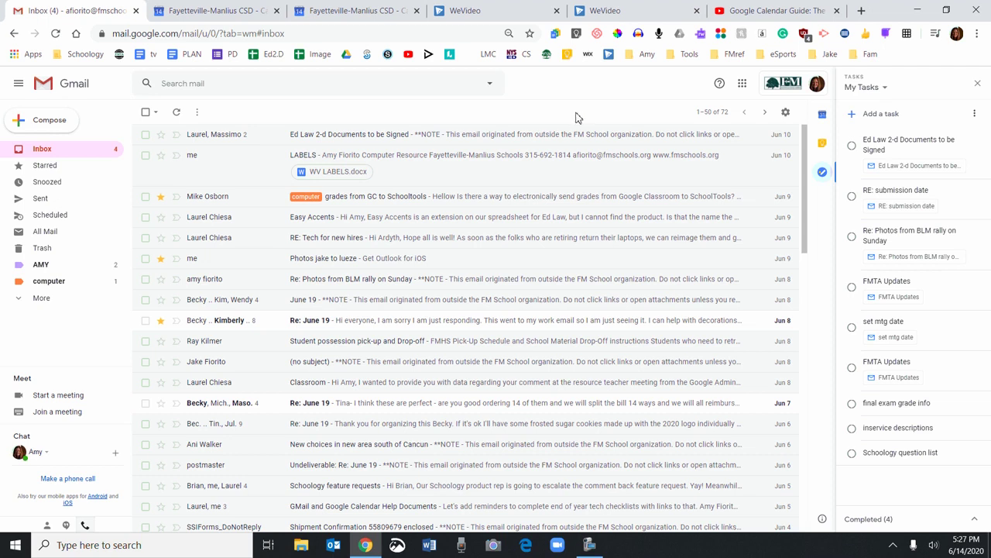
click(598, 549)
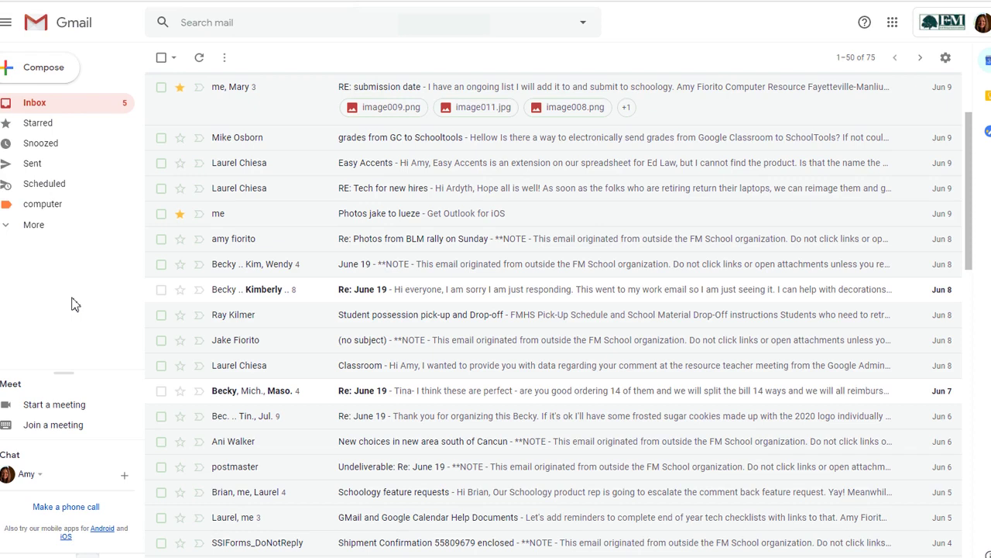
- Expand the folder list, move All Mail and Trash into the always-shown group below Scheduled, and collapse the list again
click(29, 234)
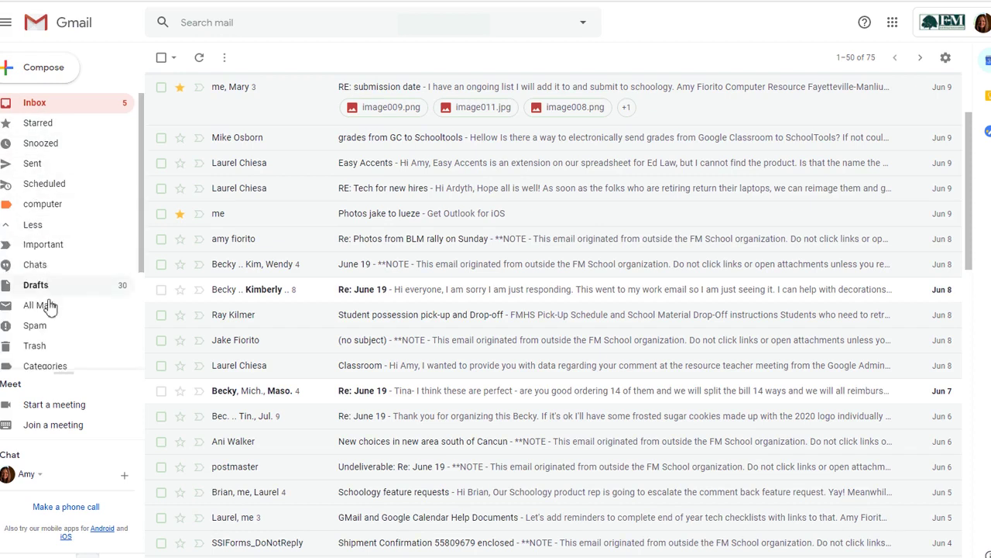
drag(49, 312, 38, 140)
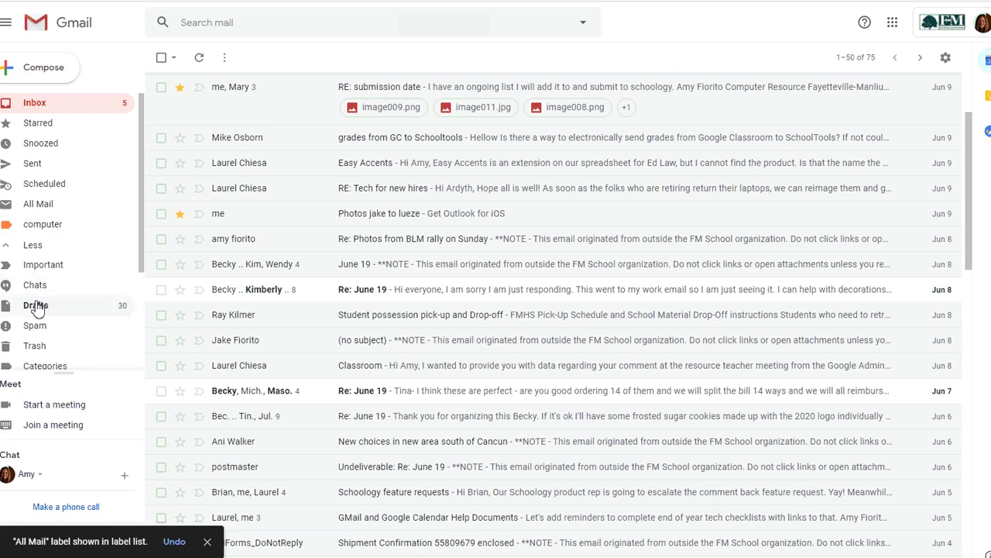
drag(34, 347, 45, 162)
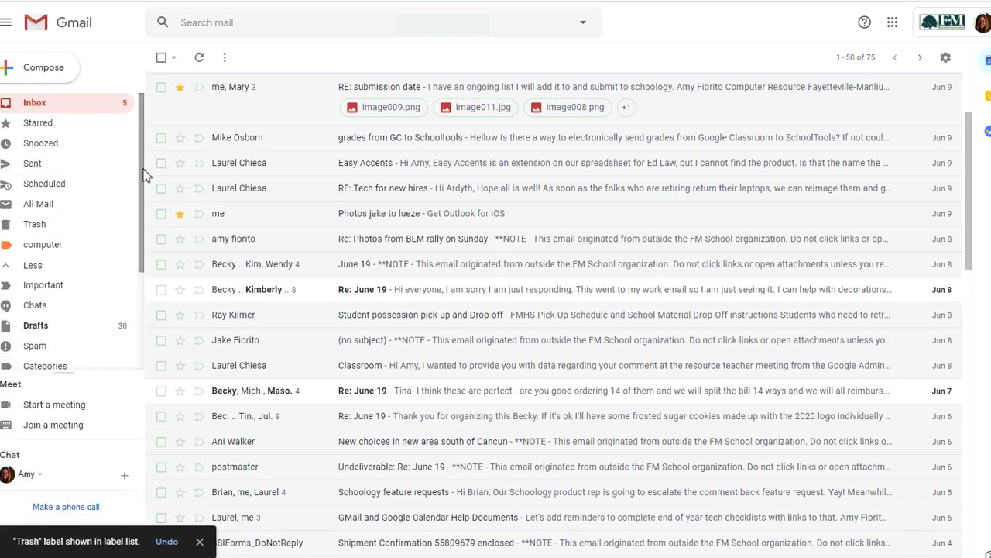
drag(143, 175, 129, 194)
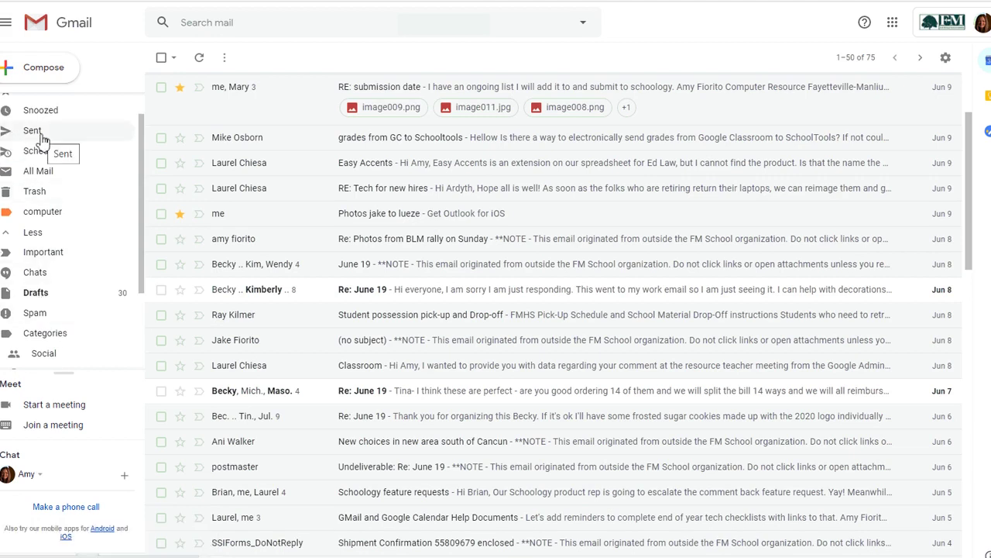
drag(141, 173, 142, 151)
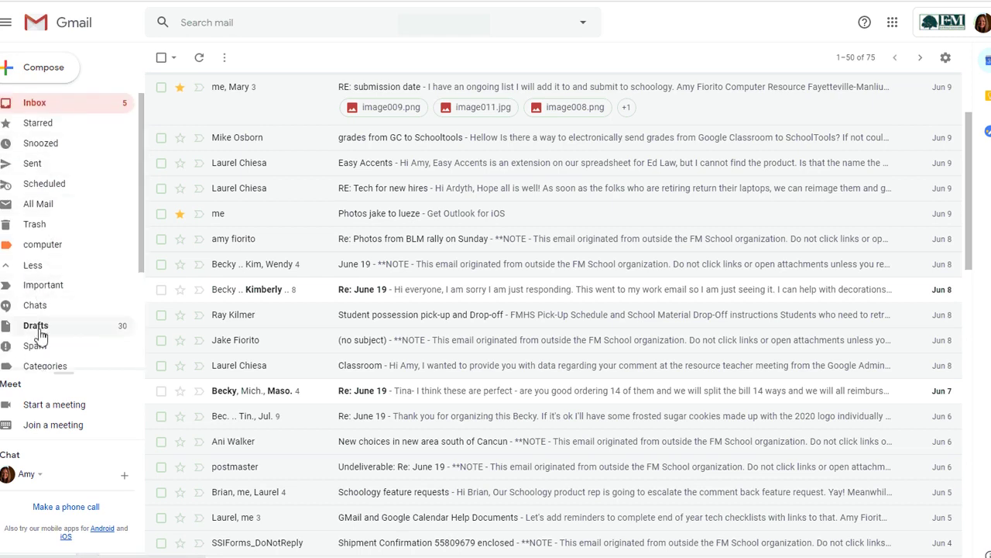
click(19, 266)
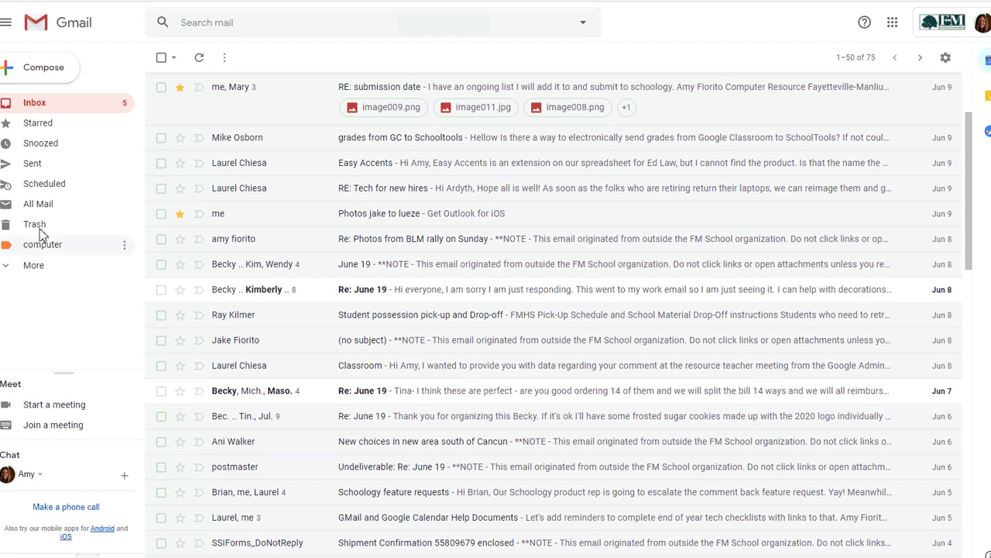
- View the messages in All Mail and Trash and return to the inbox
click(53, 207)
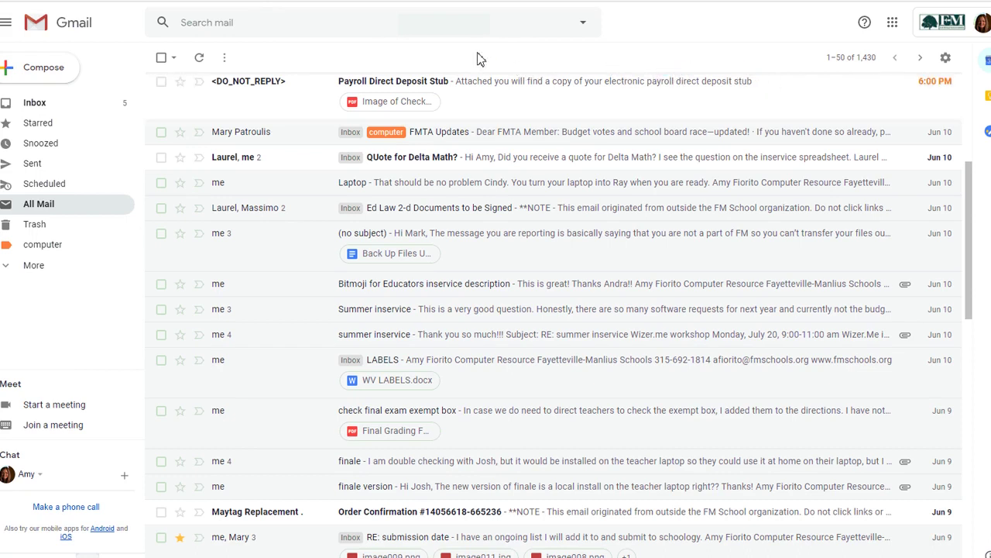
click(31, 225)
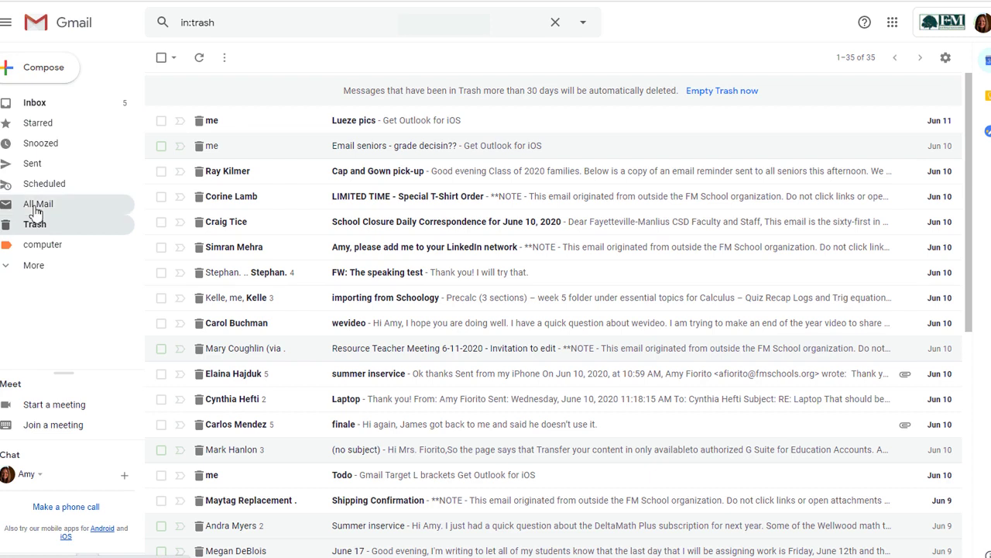
click(36, 209)
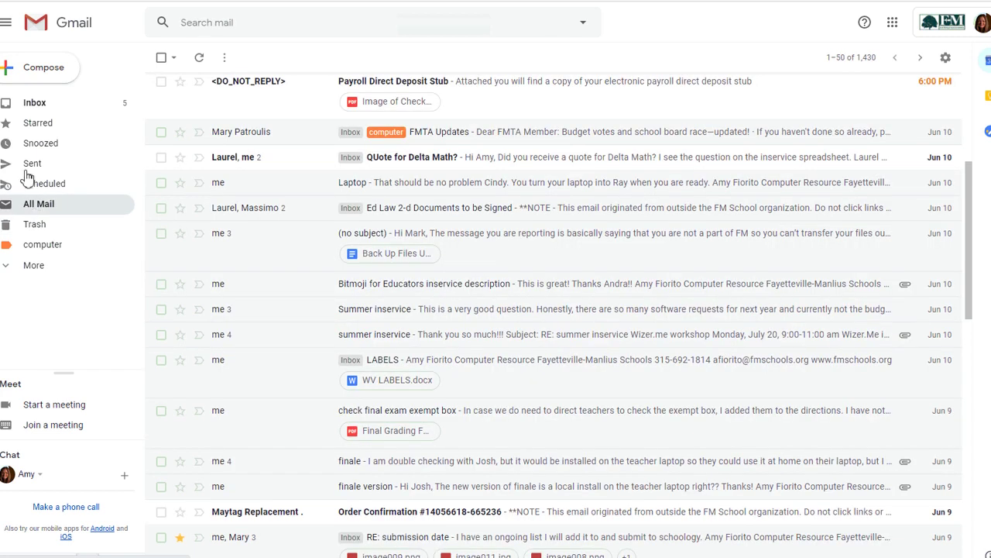
click(33, 105)
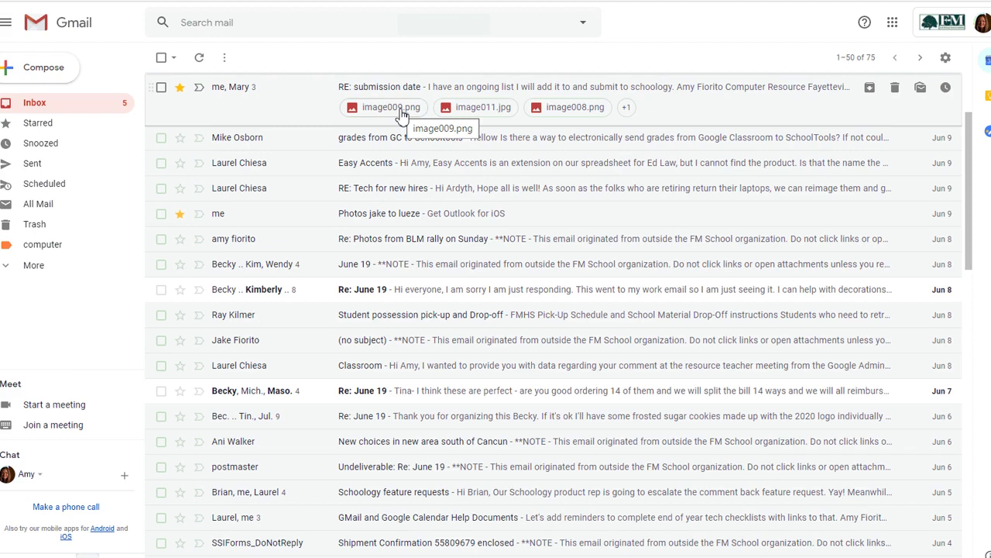
- Open the "RE: submission date" conversation and label it with a new top-level label named AMY
click(490, 91)
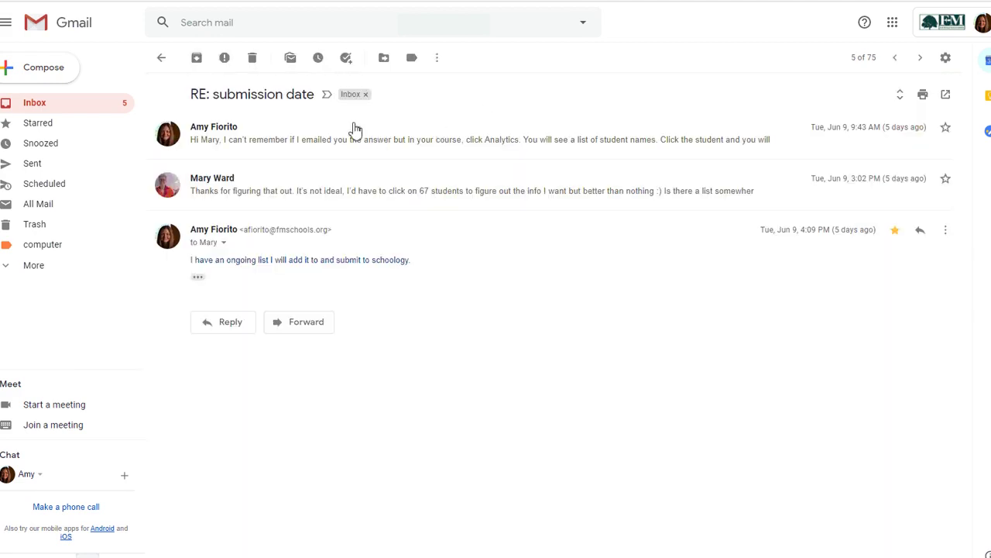
click(413, 59)
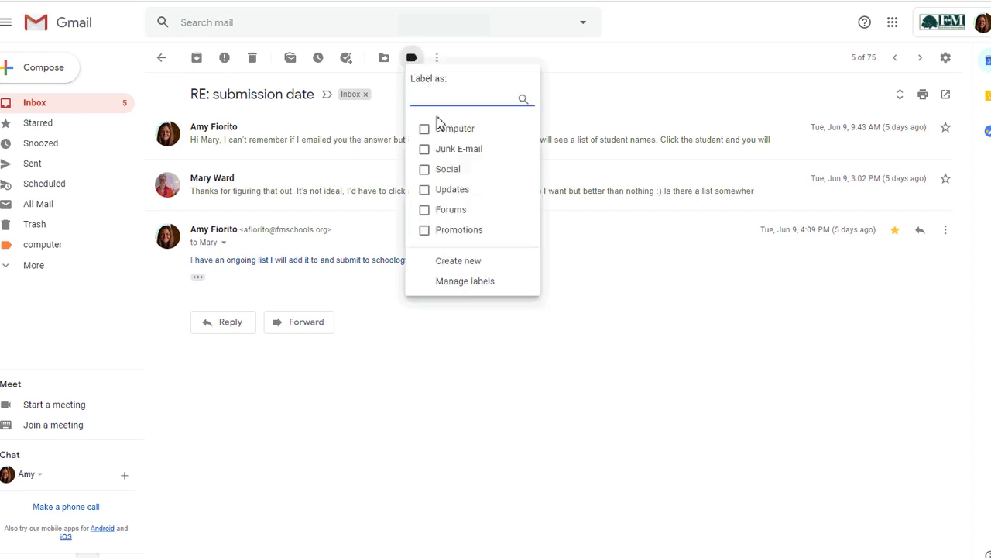
click(453, 262)
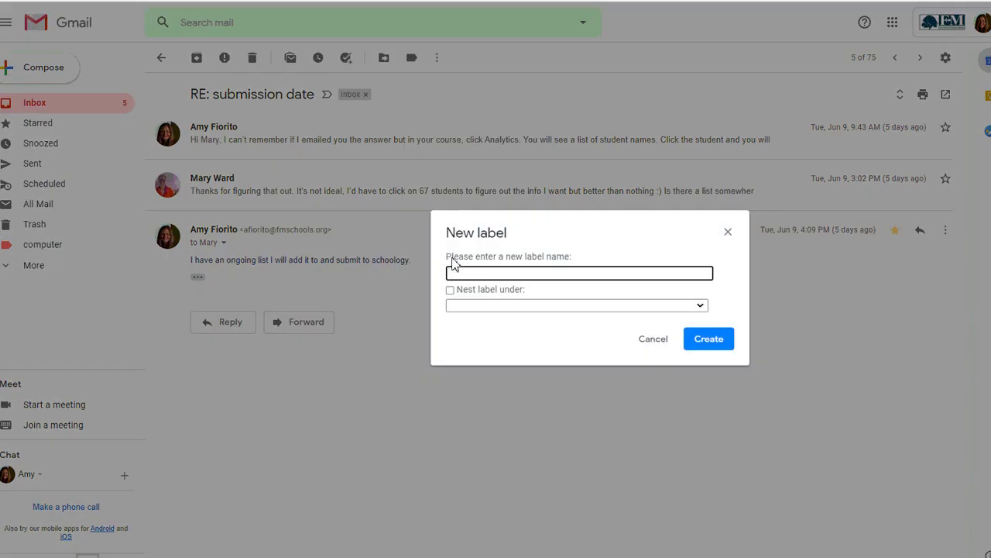
text(AMY)
click(450, 290)
click(532, 308)
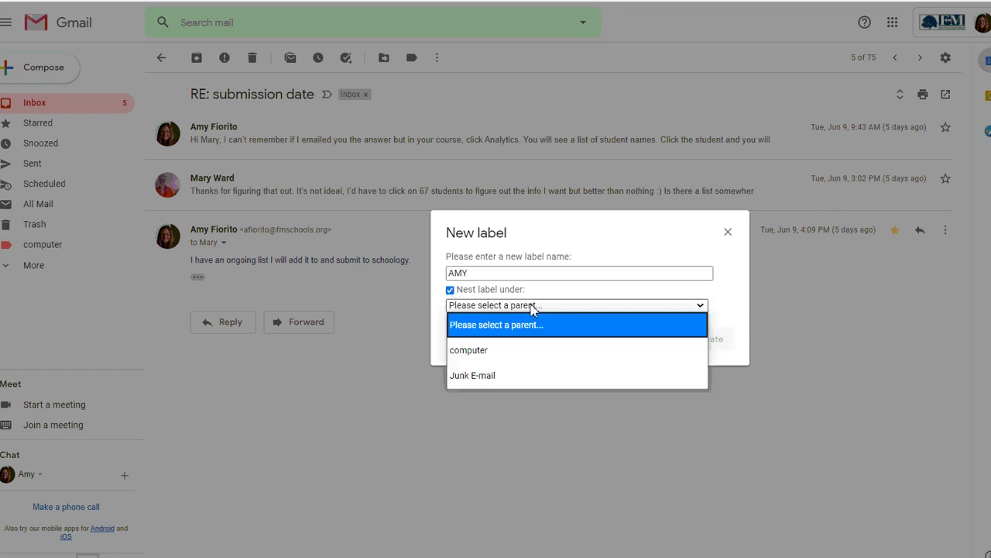
click(450, 290)
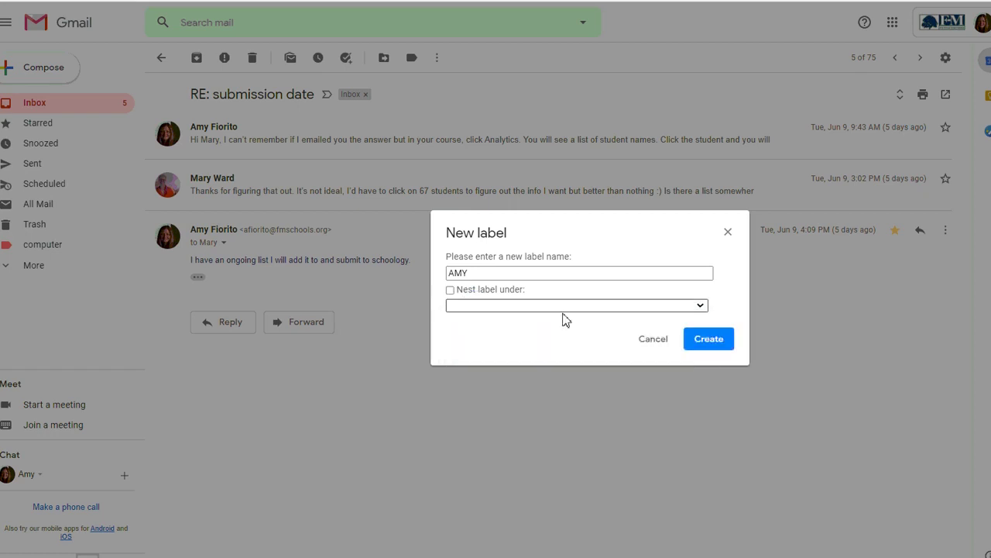
click(718, 340)
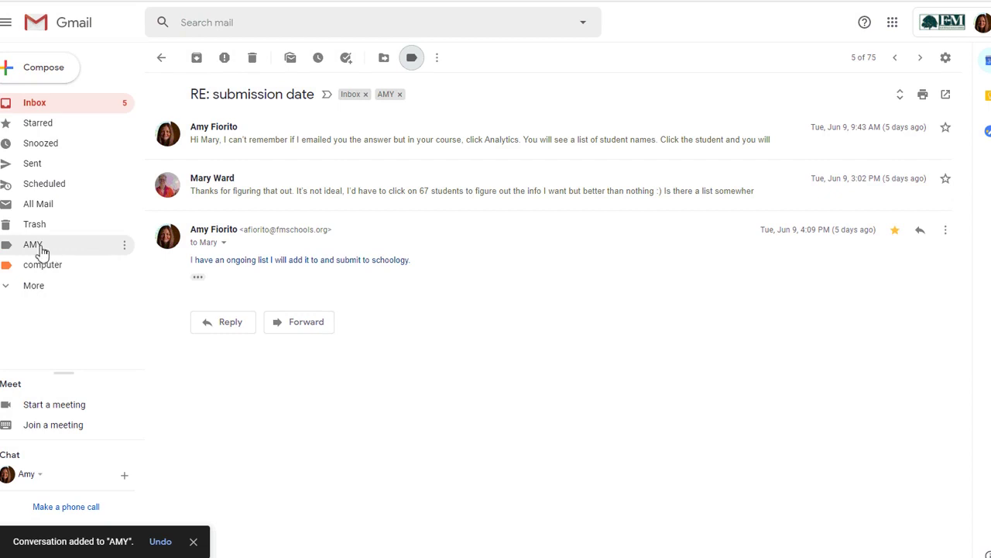
- Set the color of the AMY label to purple
mouse_move(44, 244)
click(124, 246)
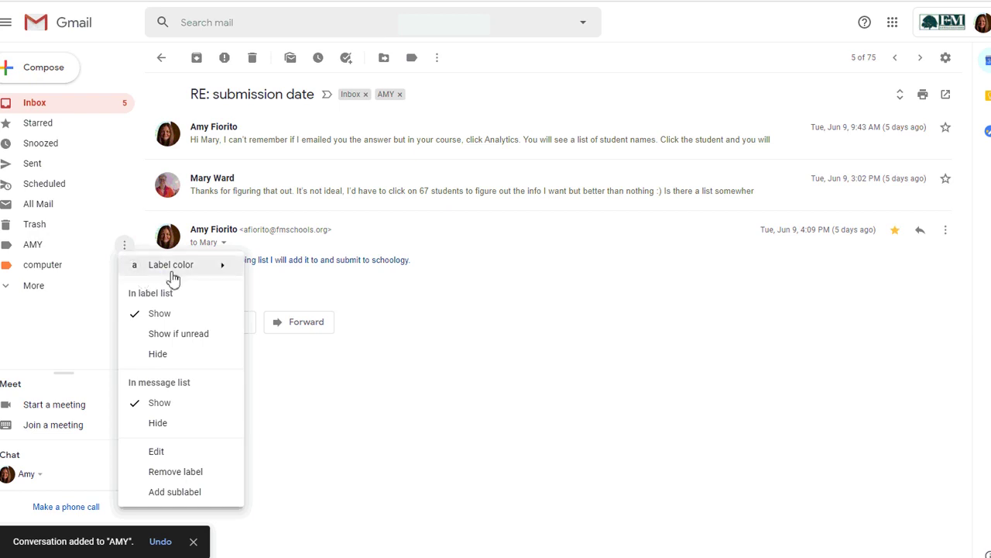
mouse_move(223, 276)
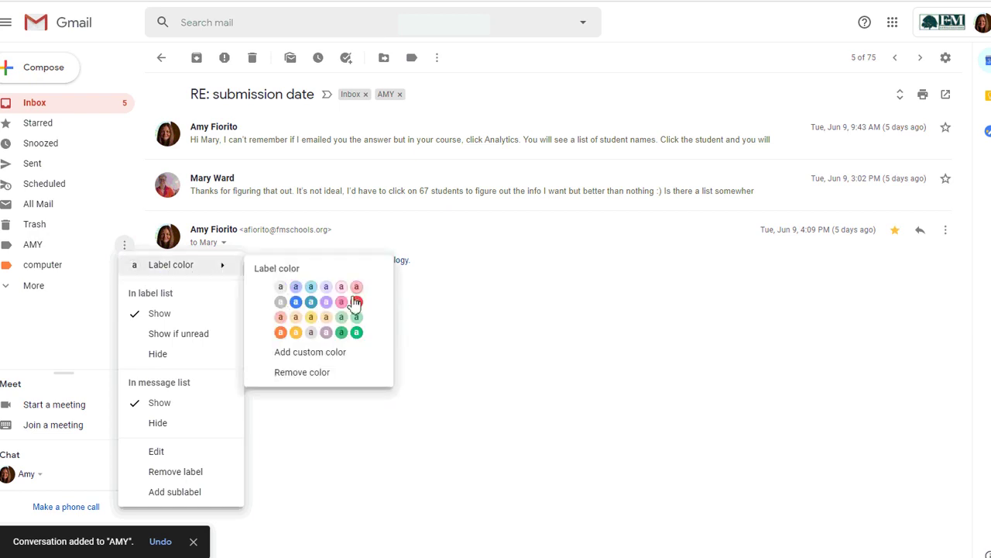
click(326, 307)
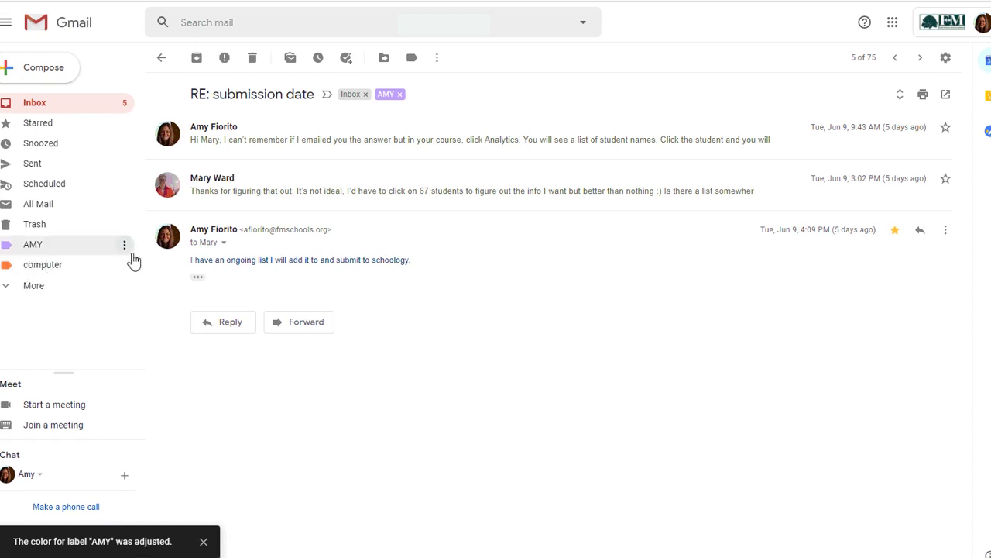
click(124, 245)
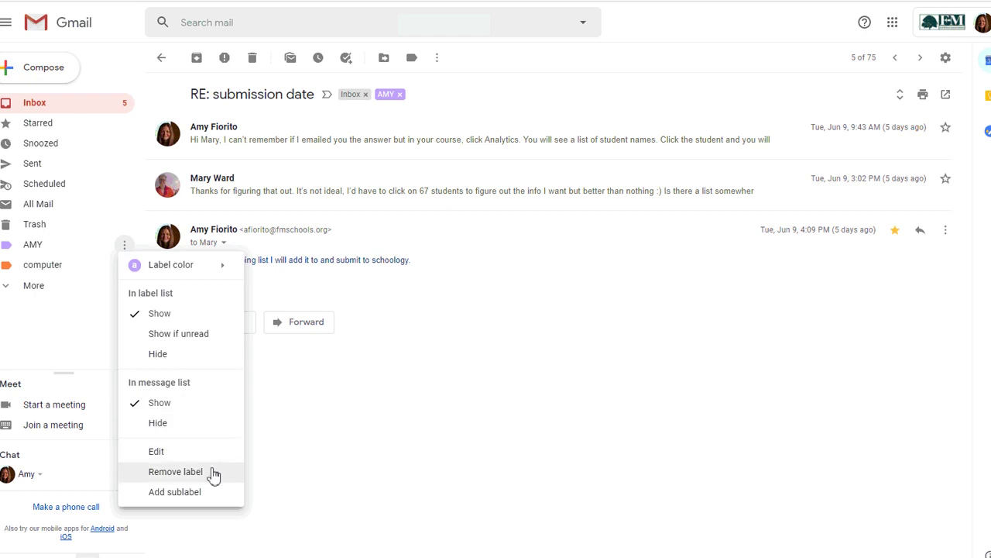
click(213, 473)
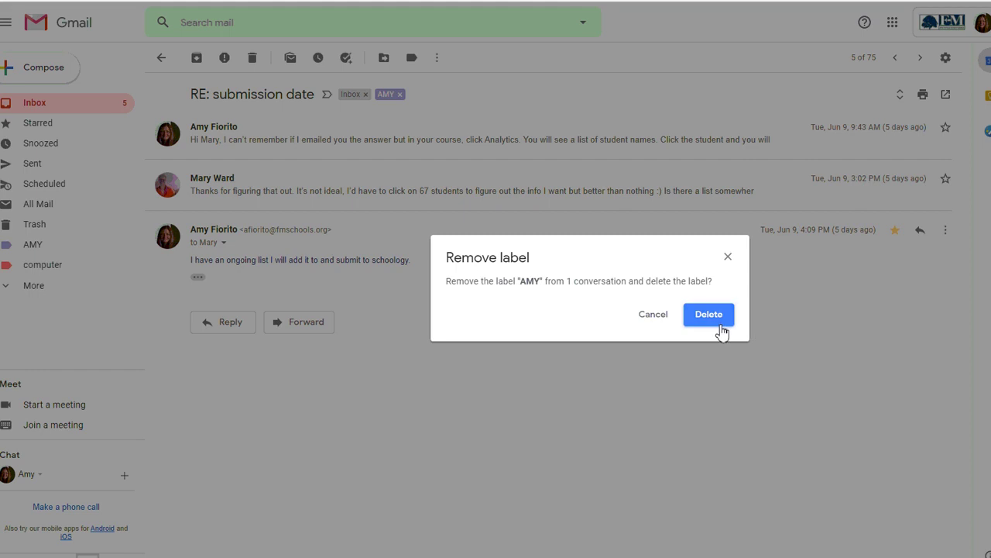
click(730, 257)
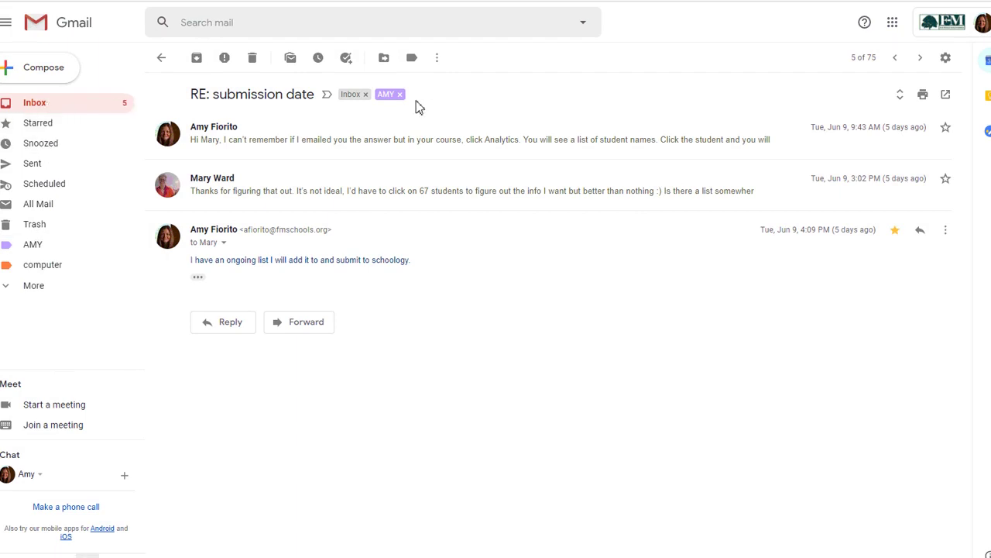
- Apply the computer label to the open "RE: submission date" conversation in addition to AMY
click(412, 57)
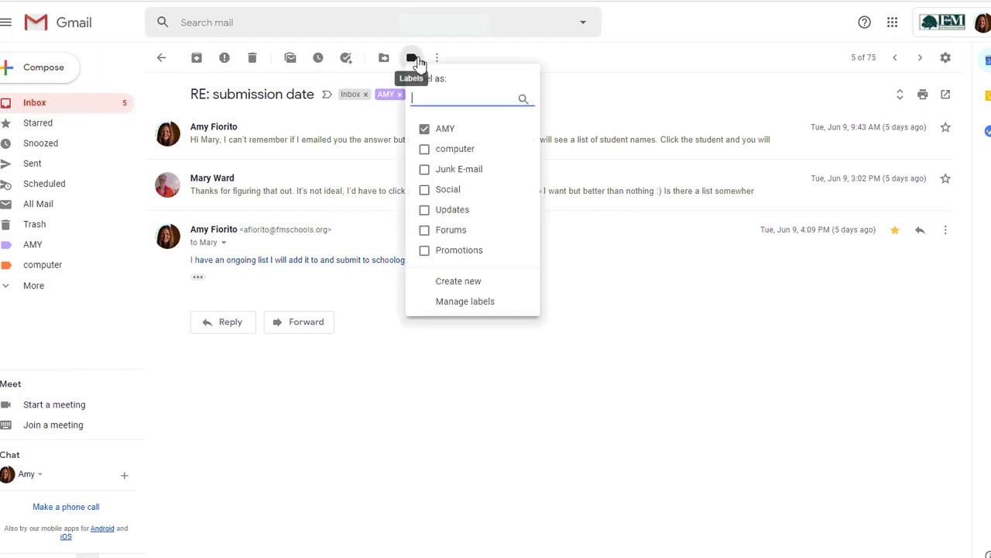
click(425, 150)
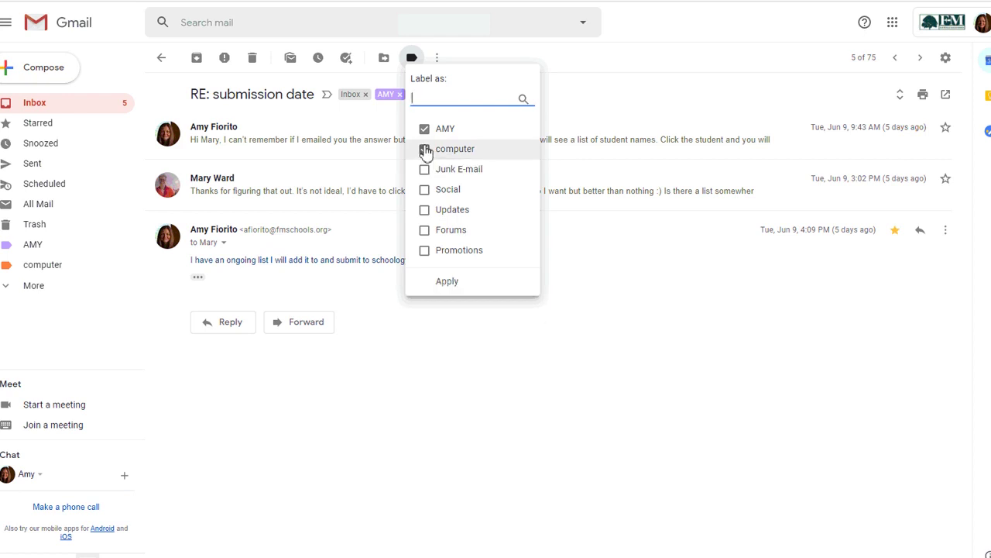
click(452, 291)
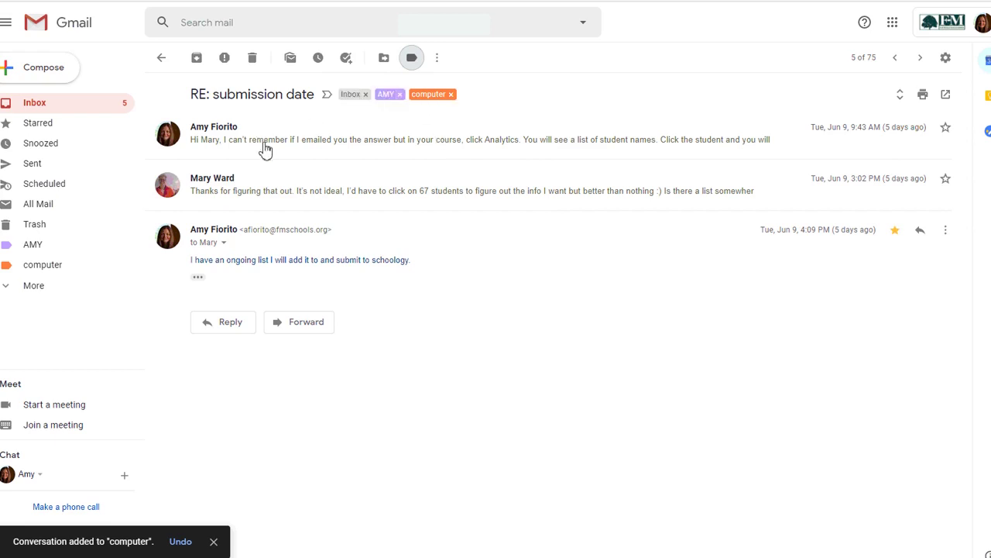
- View the conversations labelled AMY and those labelled computer, and return to the inbox
click(38, 252)
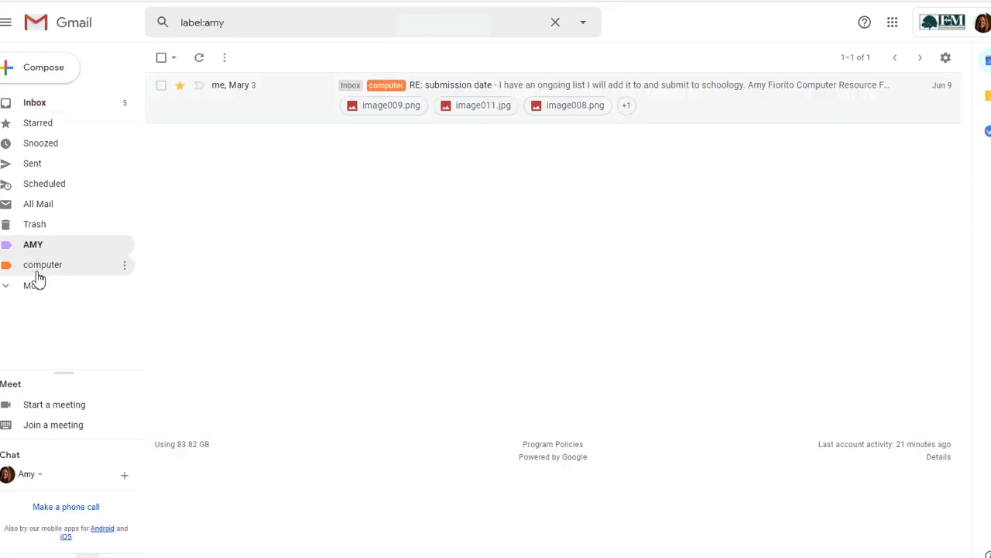
click(36, 271)
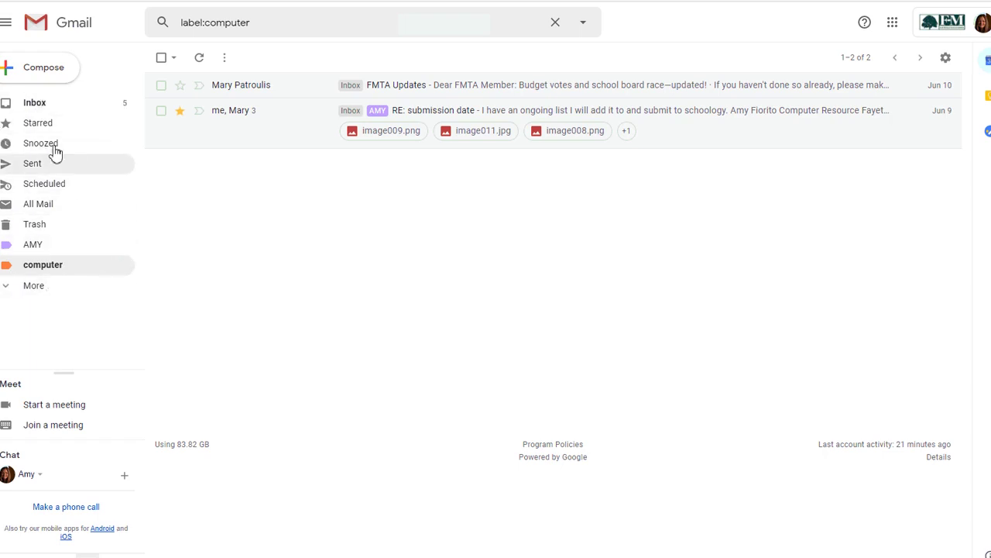
click(41, 126)
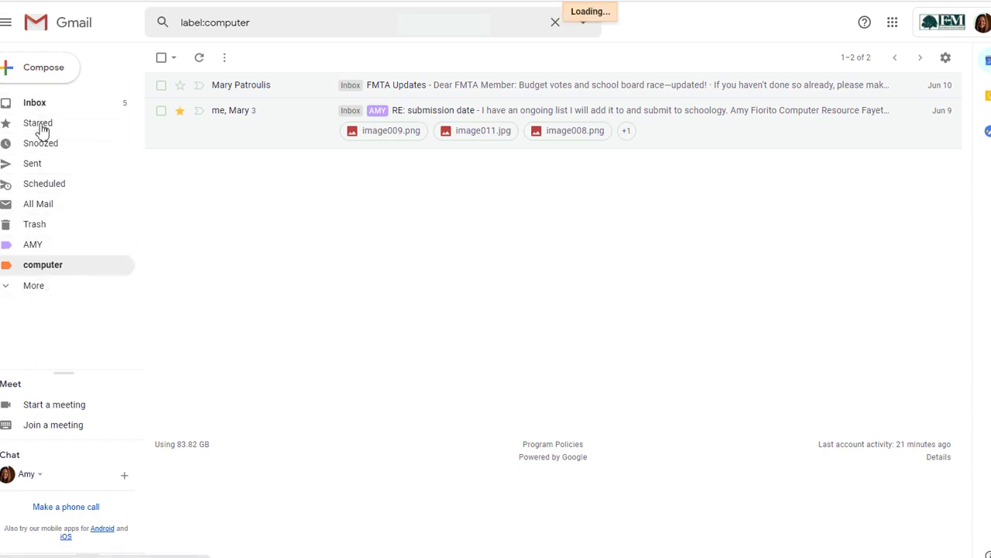
click(34, 105)
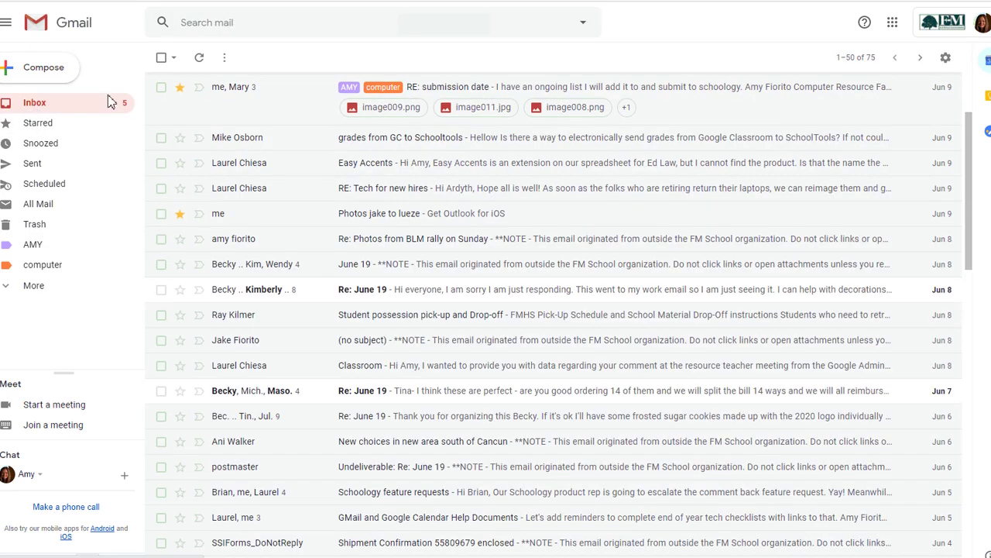
- Star the "grades from GC to Schooltools" conversation and the unread "Re: June 19" conversation dated Jun 8
click(180, 137)
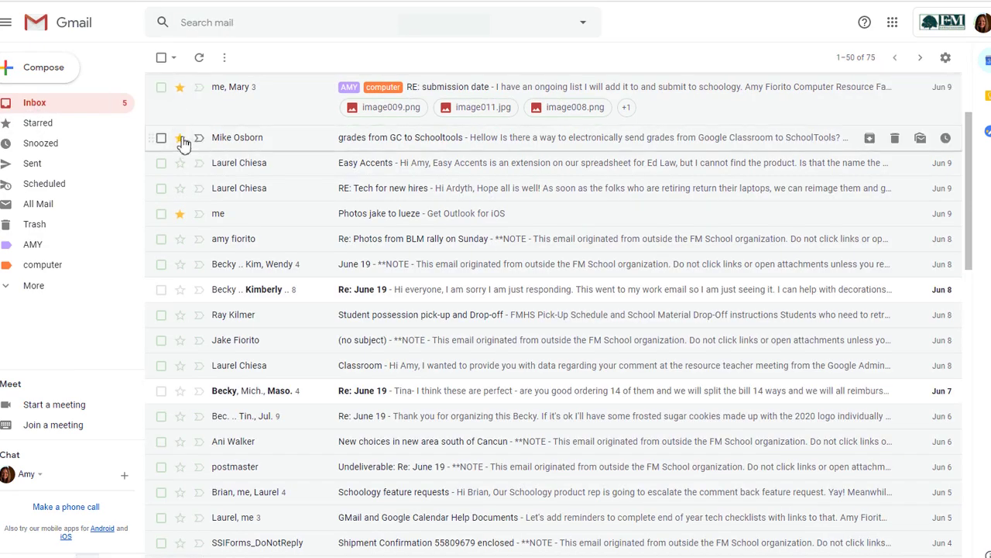
click(180, 290)
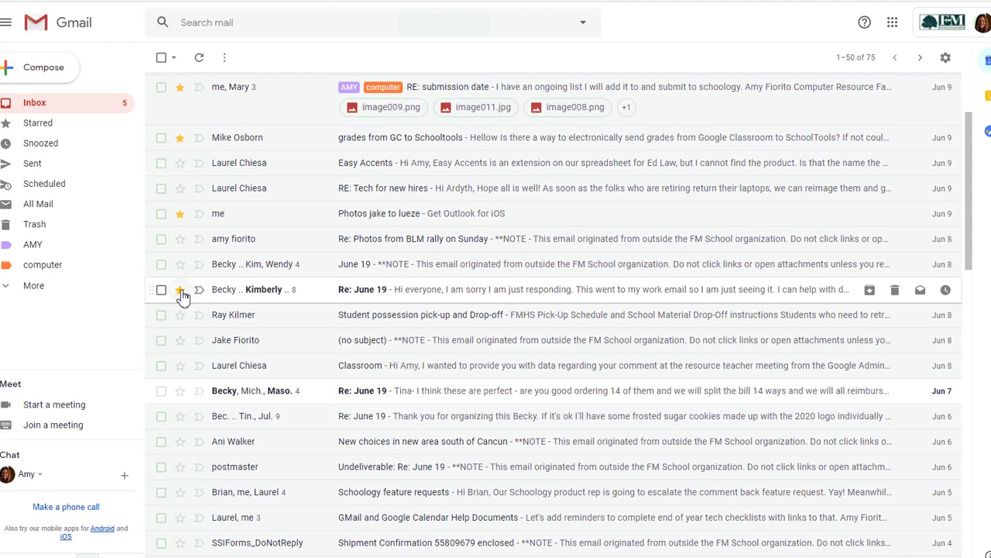
- View the lists of starred, snoozed and sent messages
click(45, 127)
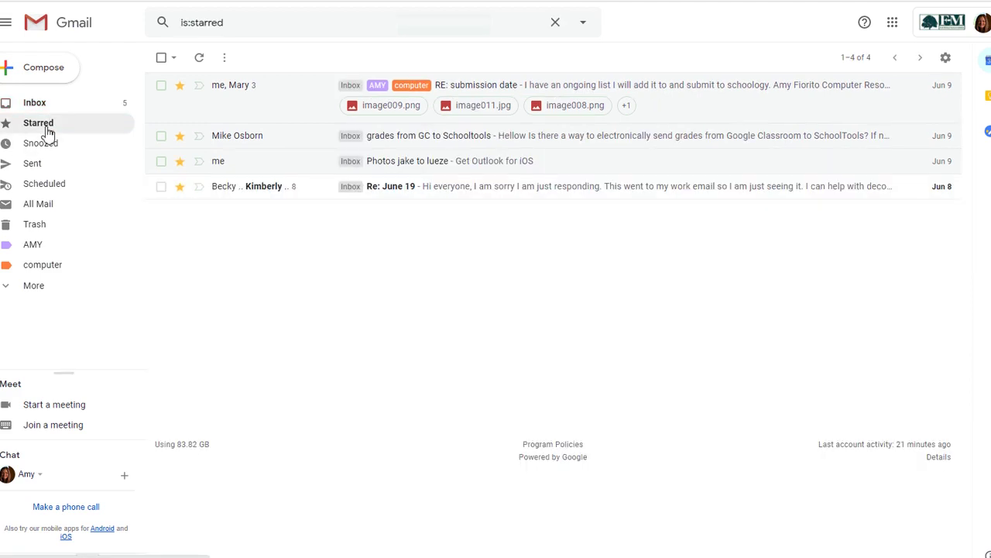
click(47, 151)
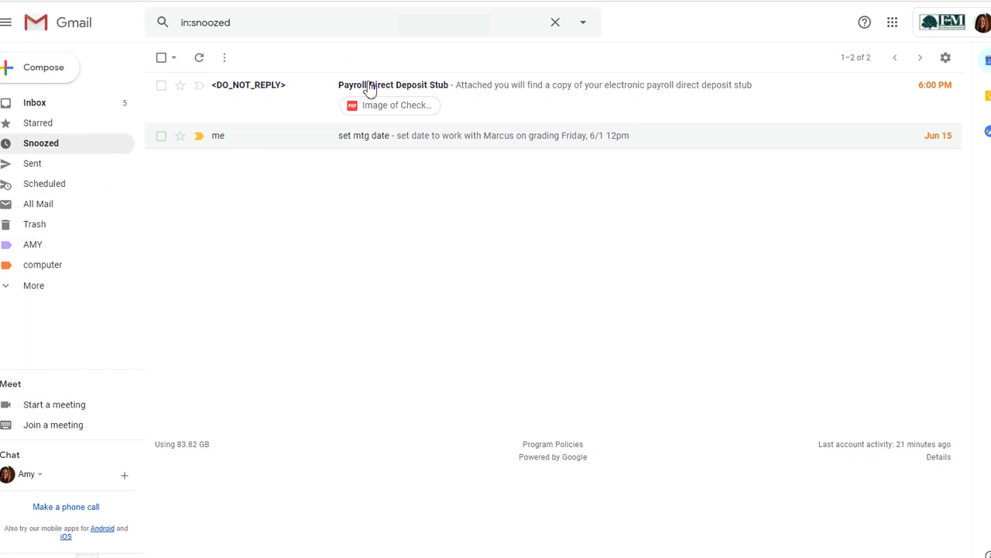
click(35, 166)
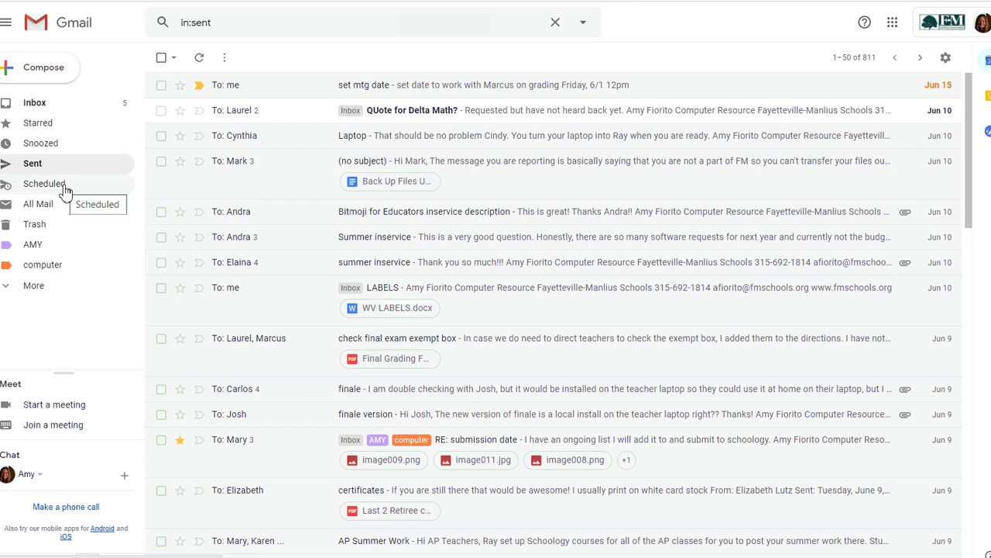
- View the list of scheduled messages and return to the inbox
click(65, 191)
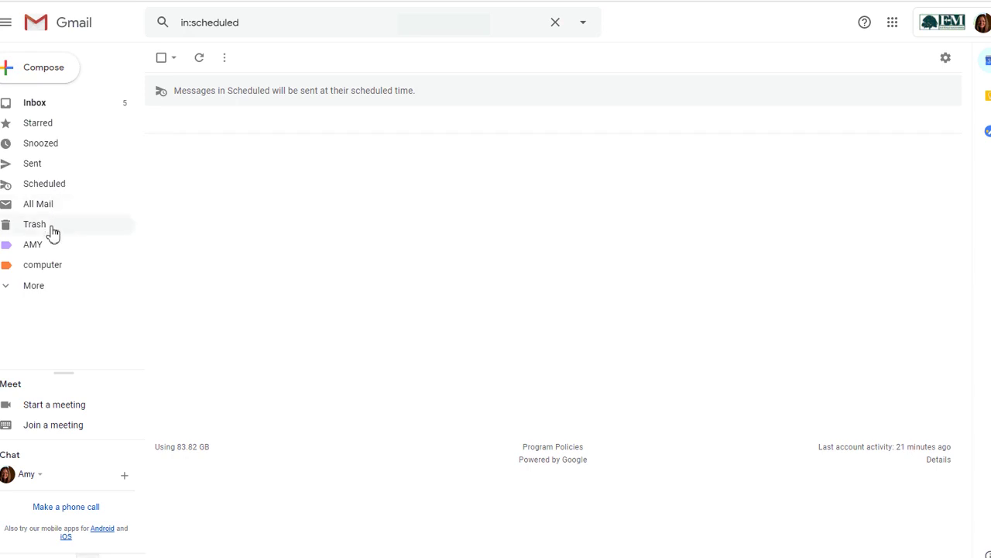
click(37, 104)
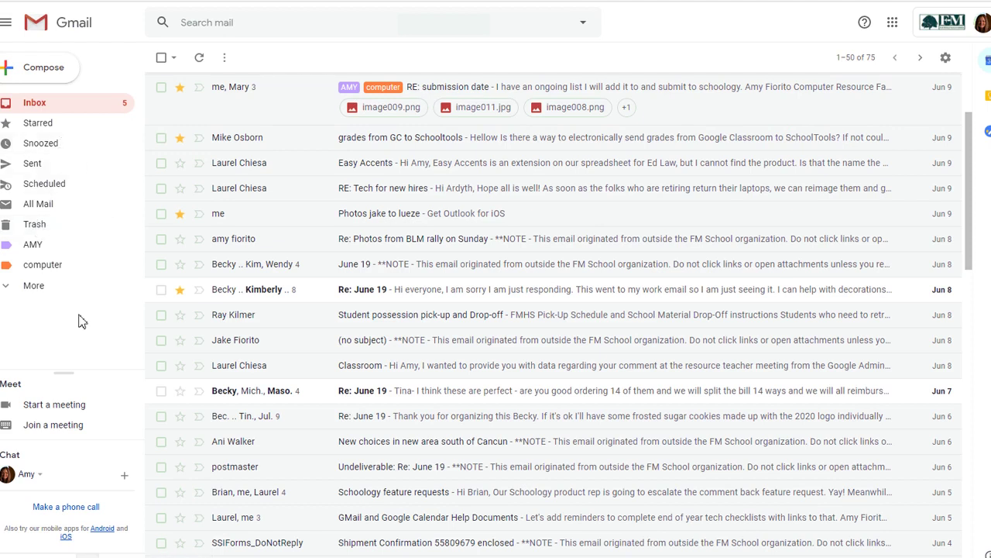
- Browse the All Mail list to examine drafts, sent, snoozed, archived and inbox messages together
click(42, 206)
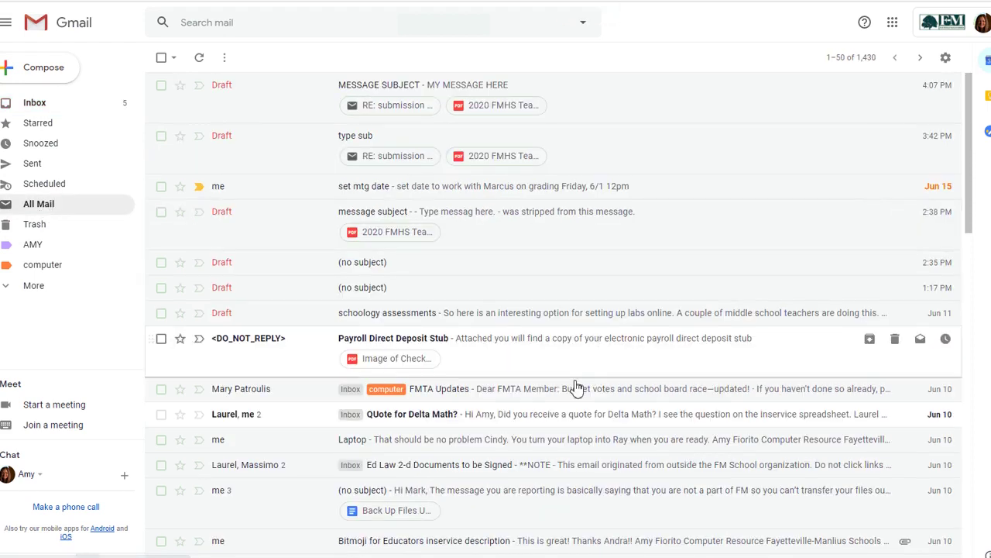
scroll(573, 388, down, 1)
scroll(575, 392, down, 2)
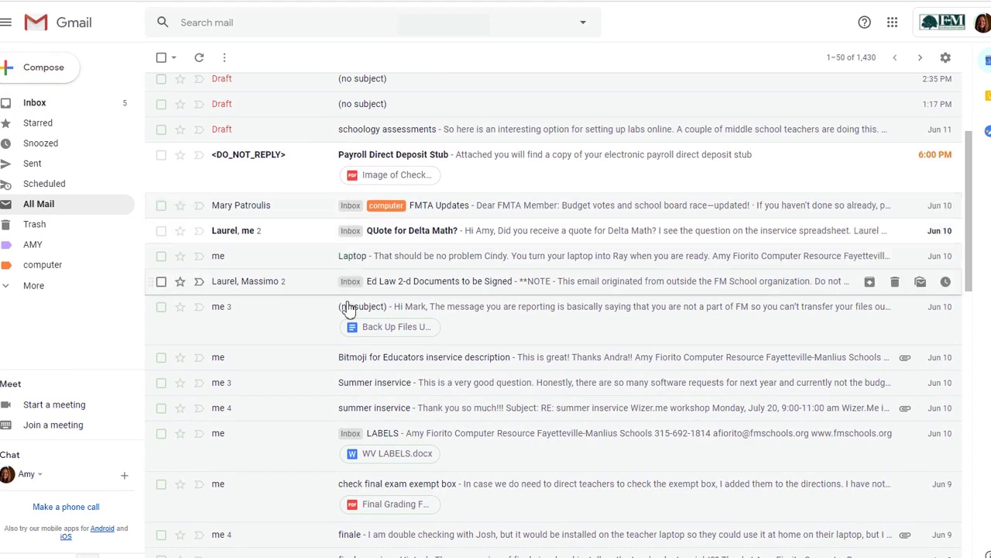
scroll(462, 347, down, 2)
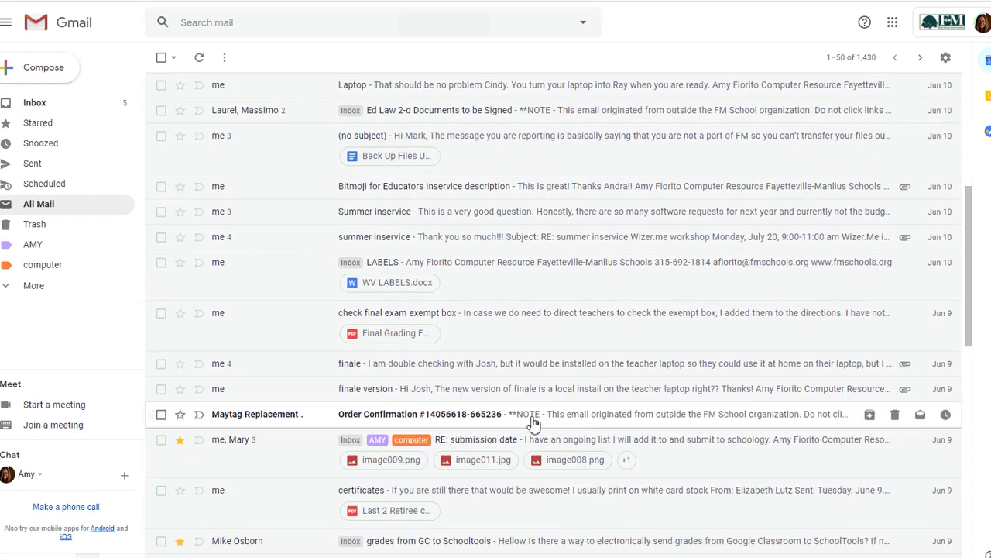
scroll(531, 419, down, 2)
scroll(533, 422, down, 3)
scroll(533, 422, up, 6)
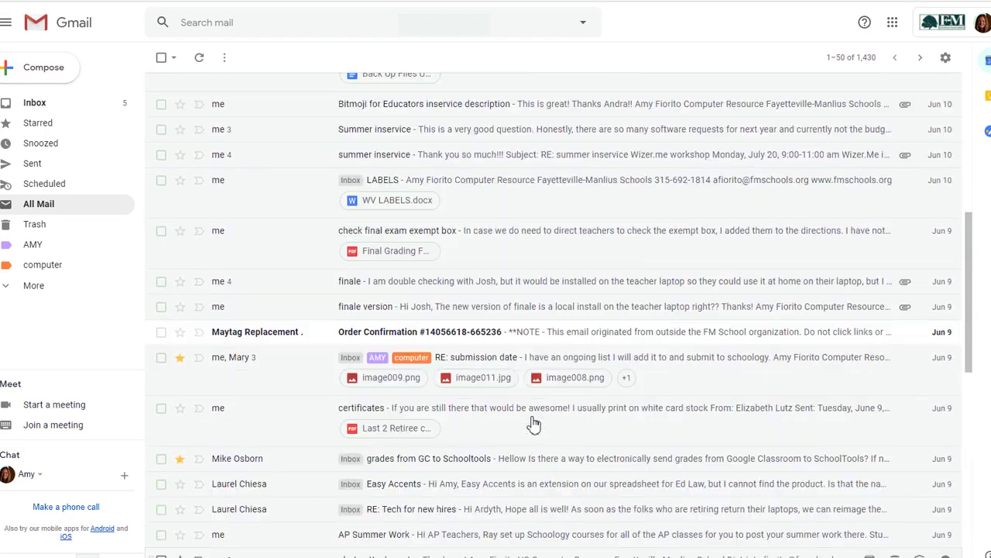
scroll(533, 422, up, 4)
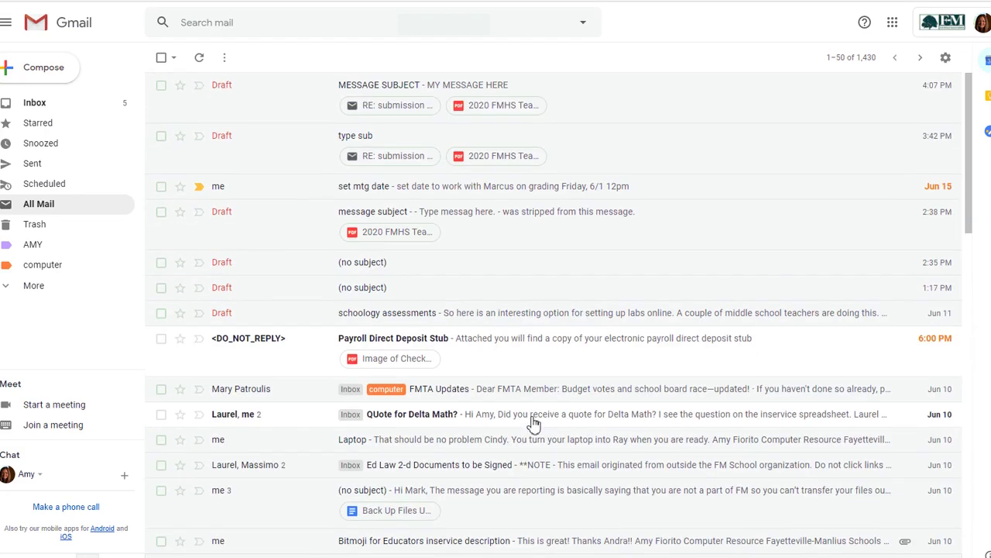
scroll(533, 422, down, 10)
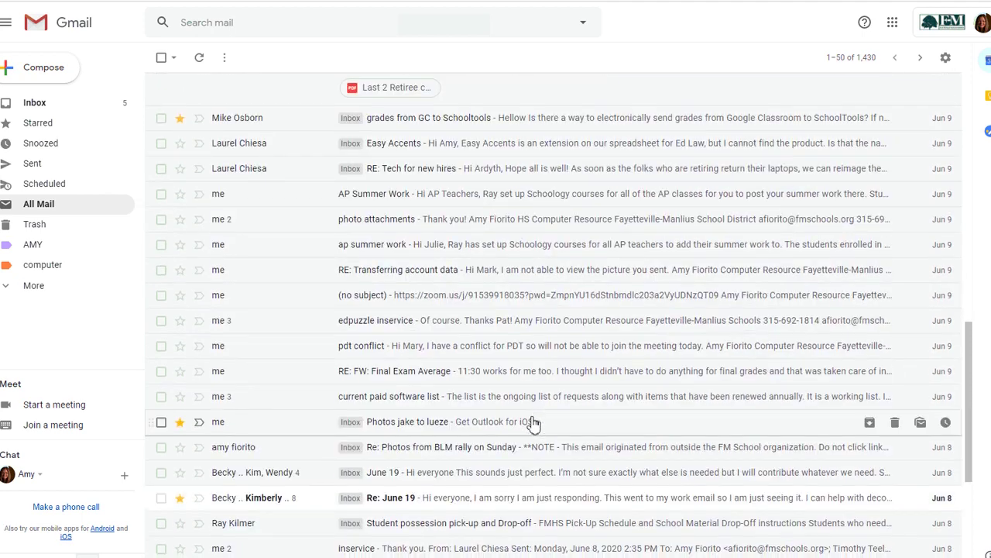
scroll(533, 422, down, 3)
scroll(533, 422, up, 10)
scroll(533, 423, up, 3)
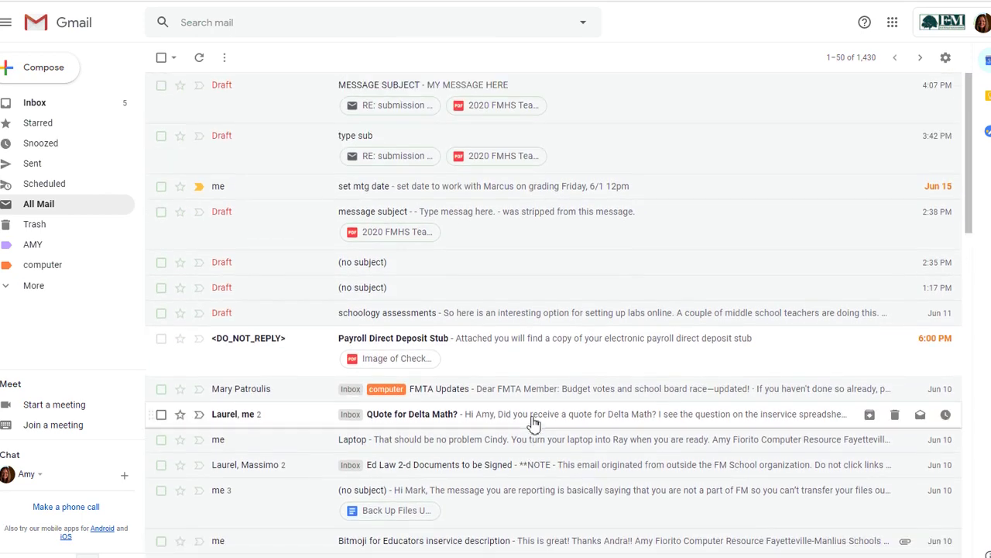
scroll(533, 422, down, 5)
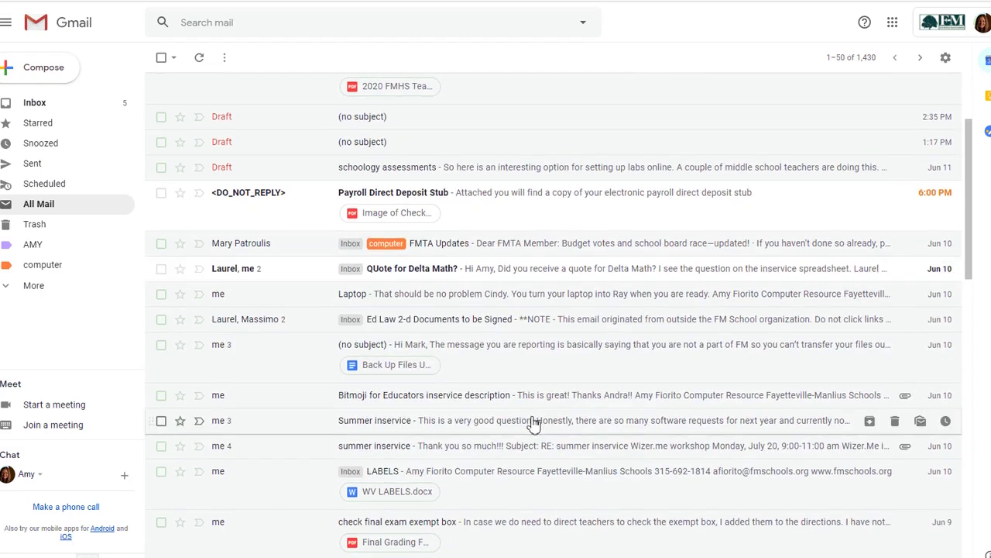
scroll(533, 422, down, 3)
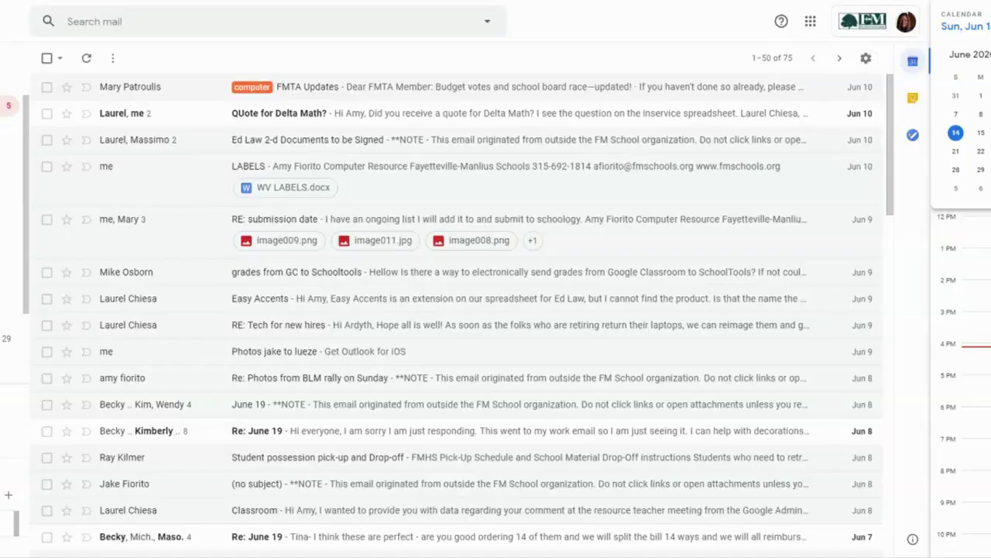
- Start a new message and switch its compose window from full-screen to the smaller view
key(c)
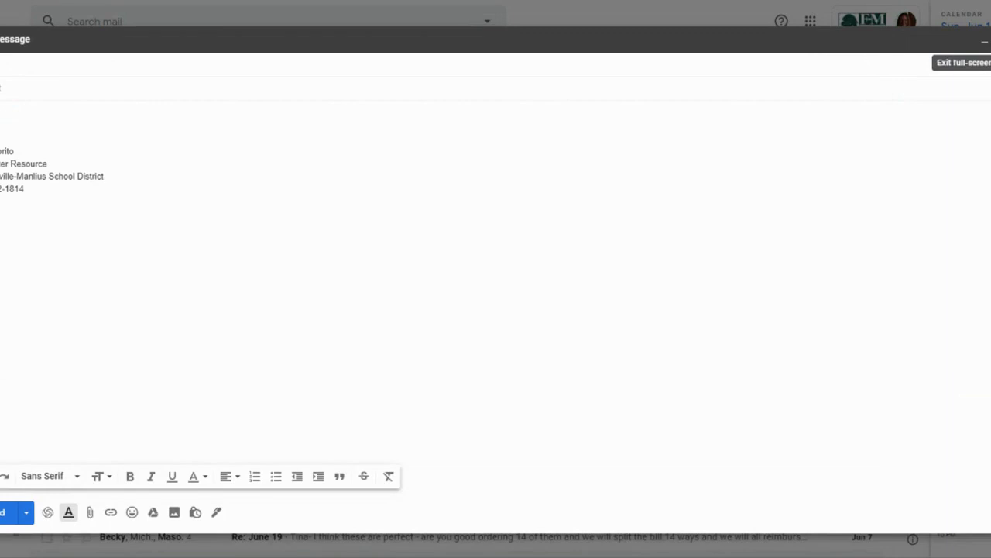
click(989, 40)
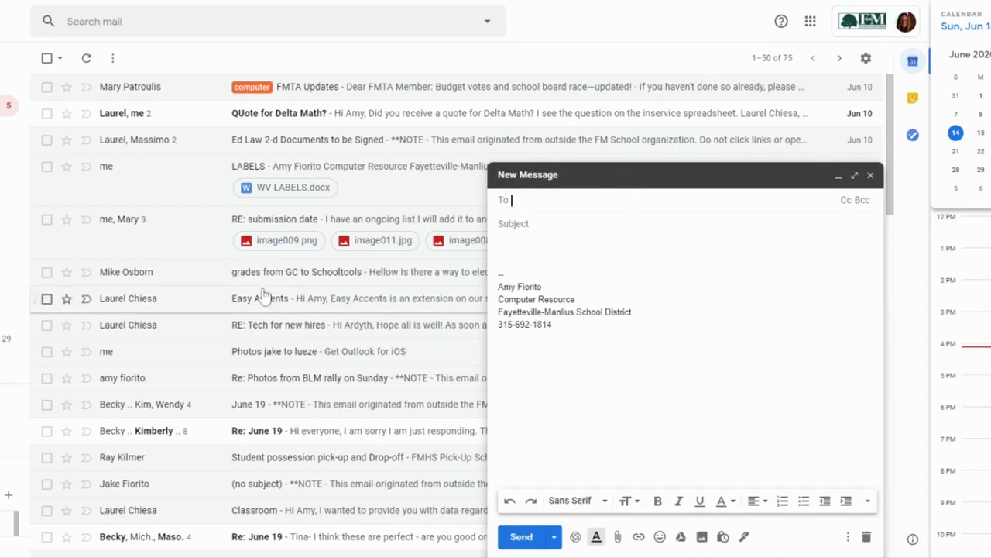
- Read the "Ed Law 2-d Documents to be Signed" and "Classroom" conversations with the new message open, returning to the inbox after each
click(279, 139)
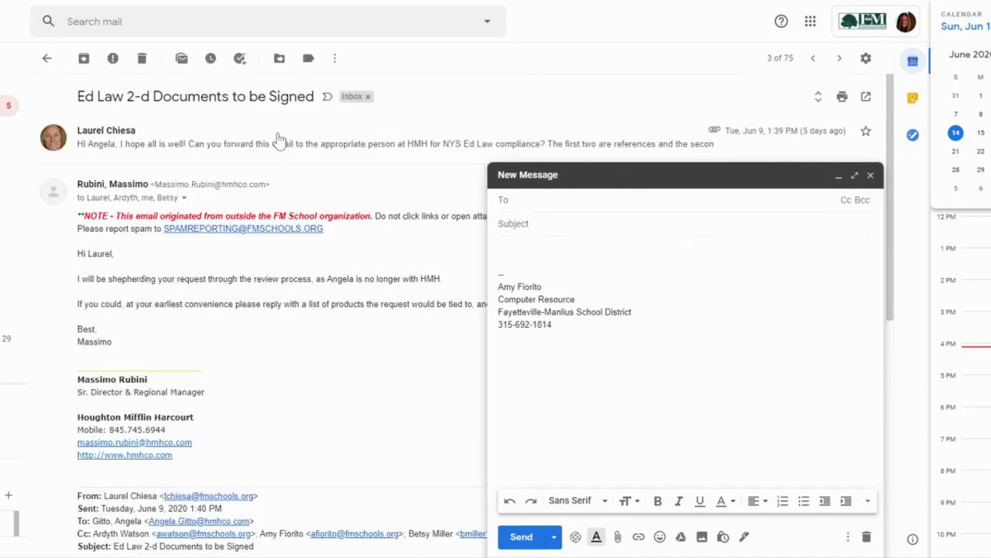
scroll(227, 408, down, 2)
scroll(228, 408, up, 2)
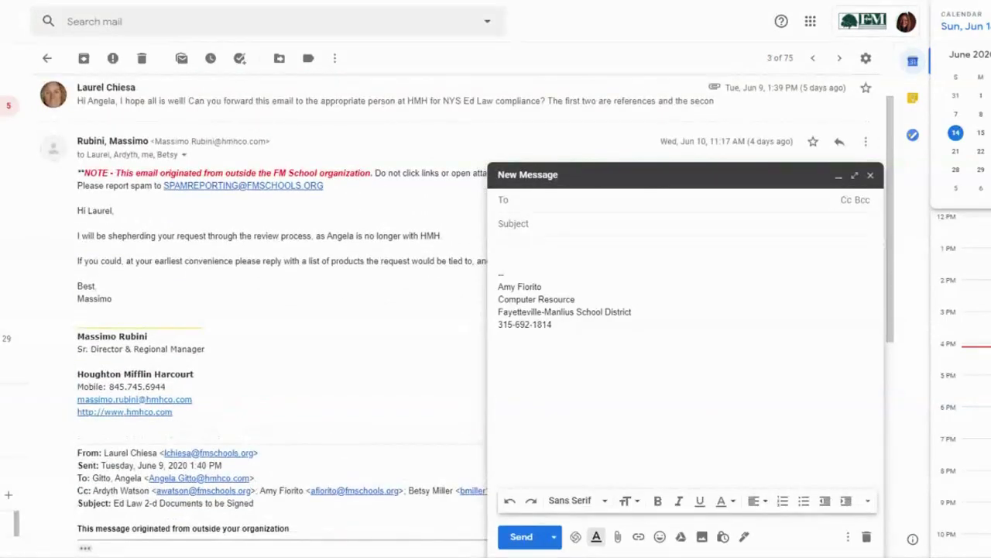
click(46, 58)
scroll(376, 386, down, 3)
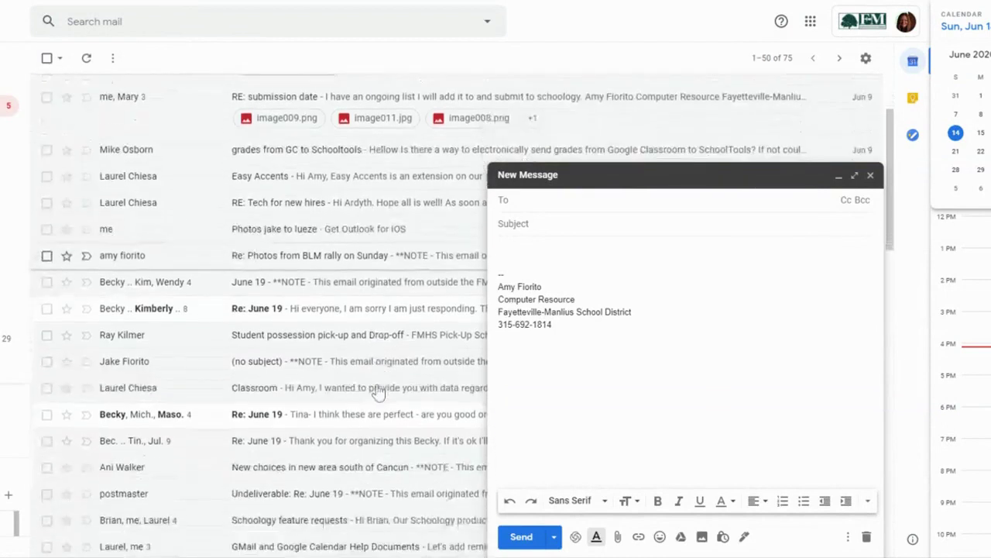
click(376, 385)
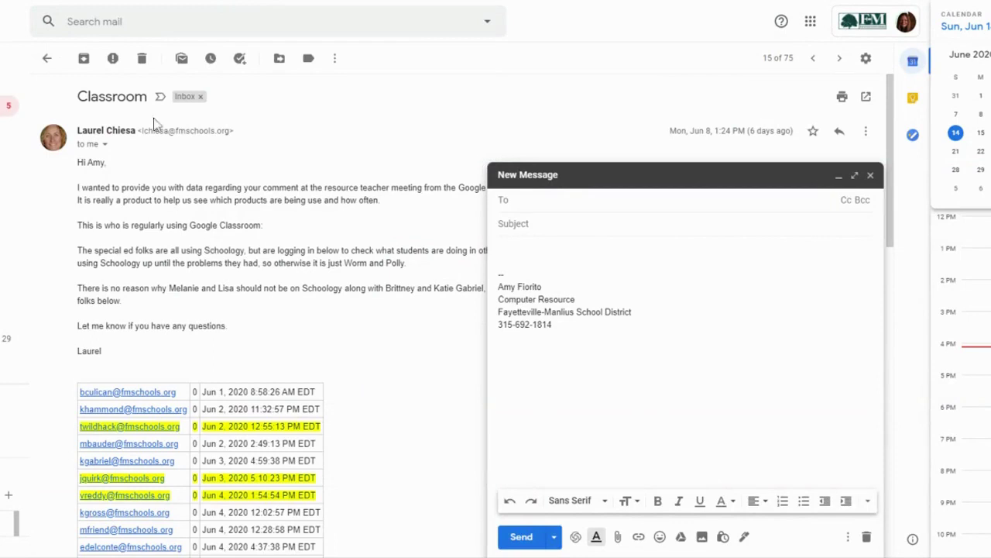
click(46, 58)
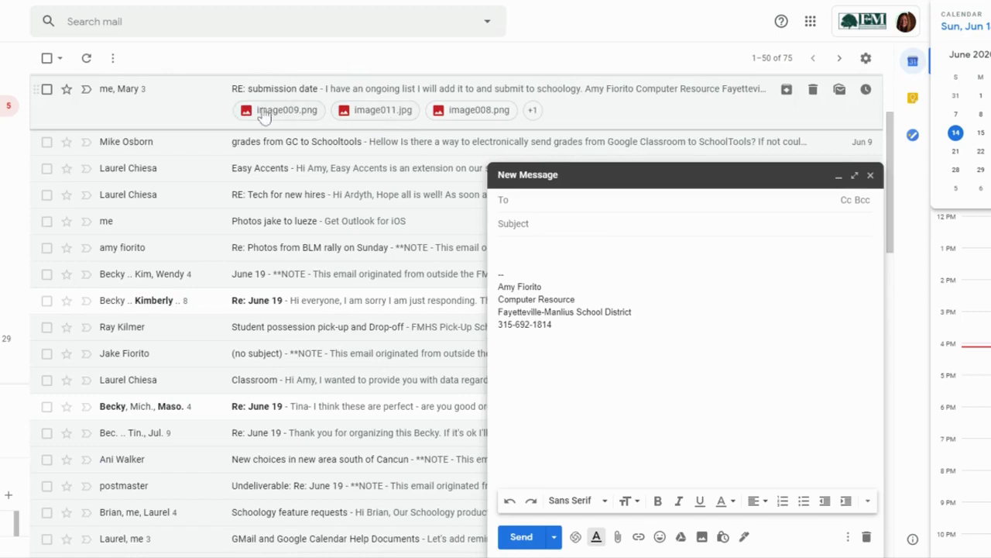
- Attach the "RE: submission date" conversation to the new message and add a suggested colleague matching TIM as the To recipient
drag(263, 115, 611, 383)
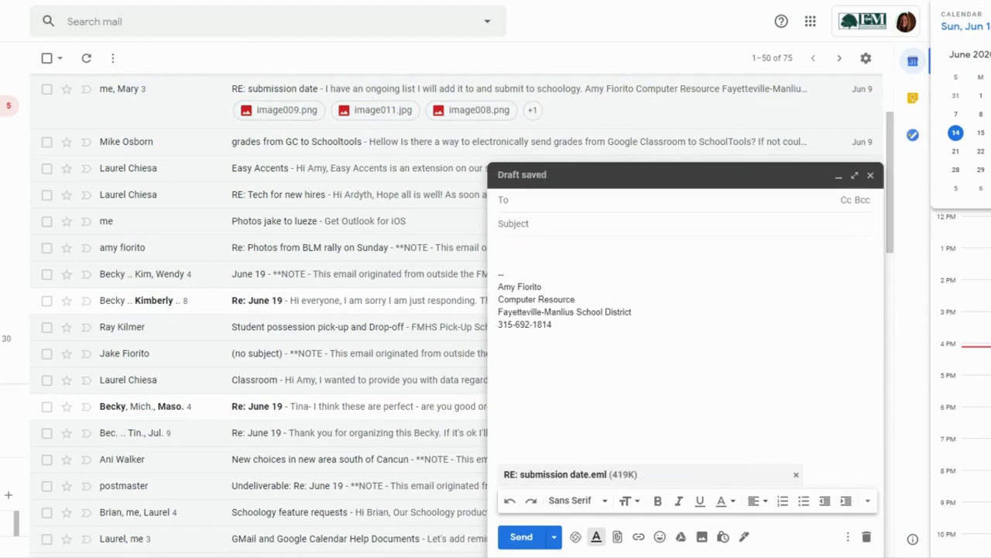
click(553, 202)
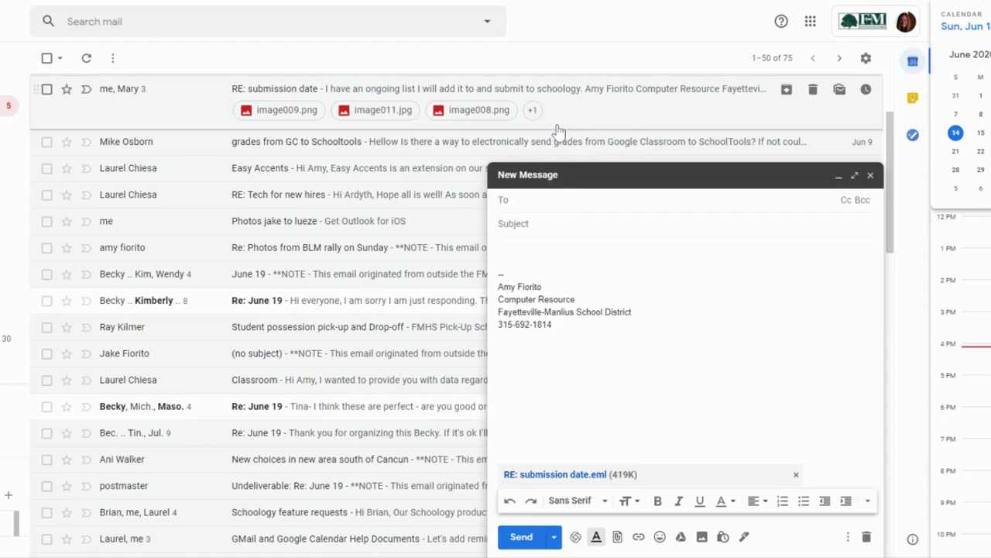
text(TIM)
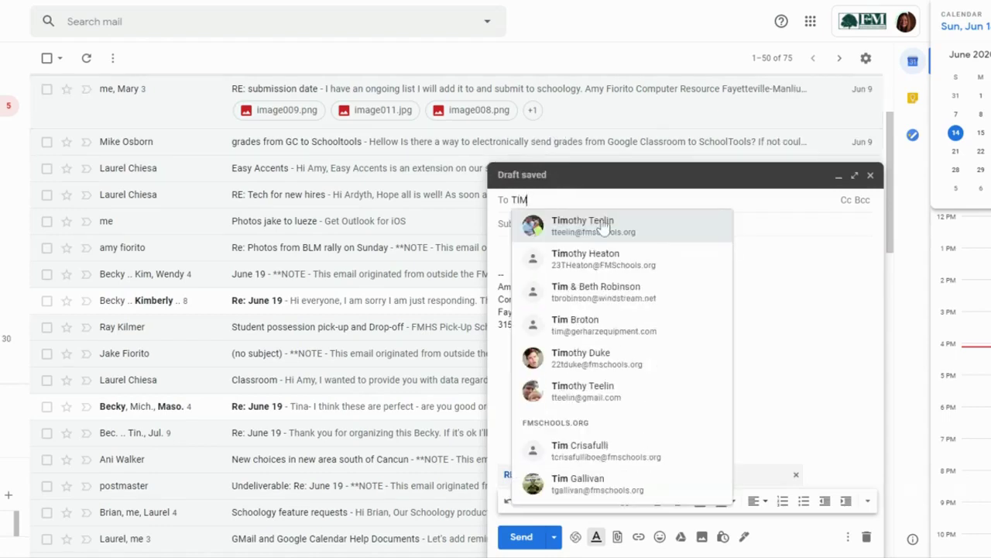
mouse_move(603, 225)
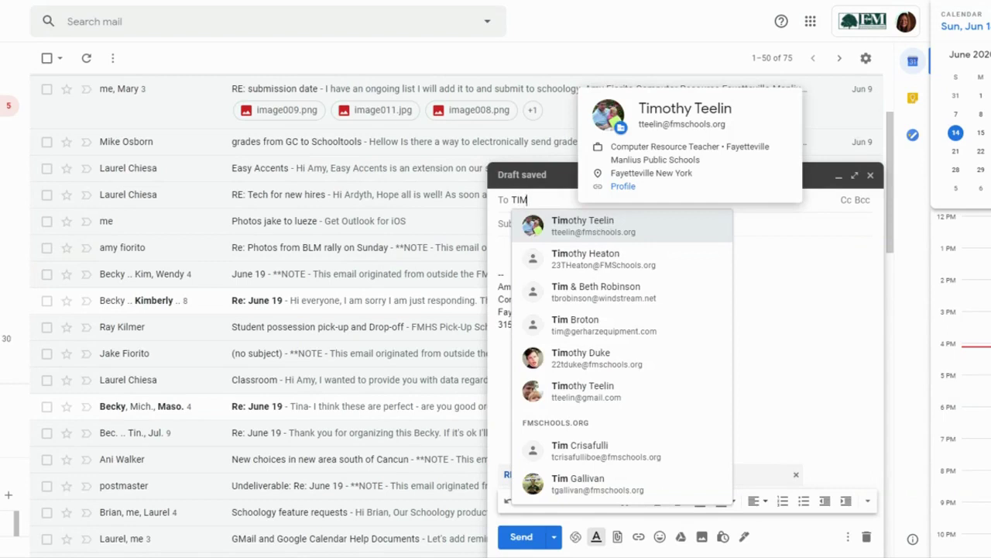
click(565, 226)
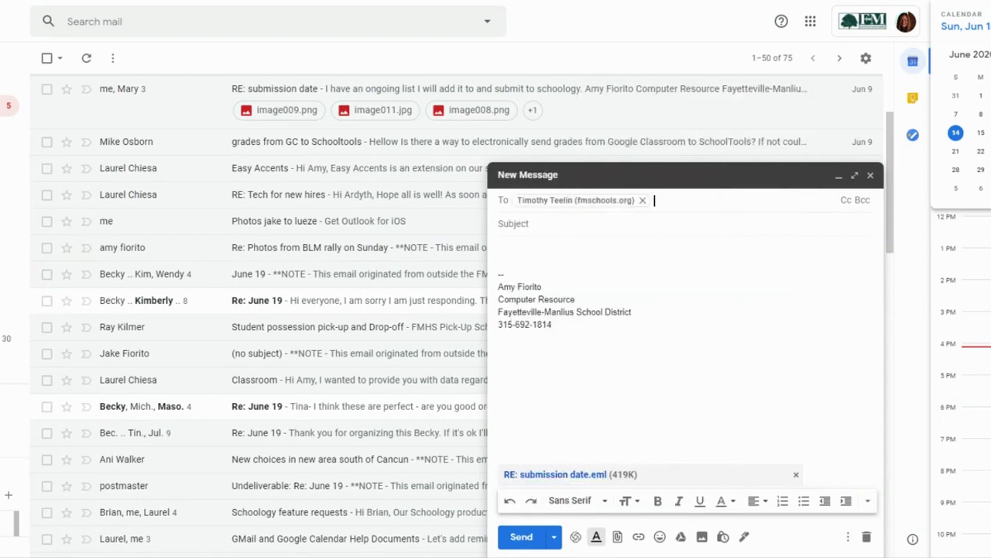
- Add two Cc recipients to the message, one matching LC and one from the suggested contacts
click(845, 201)
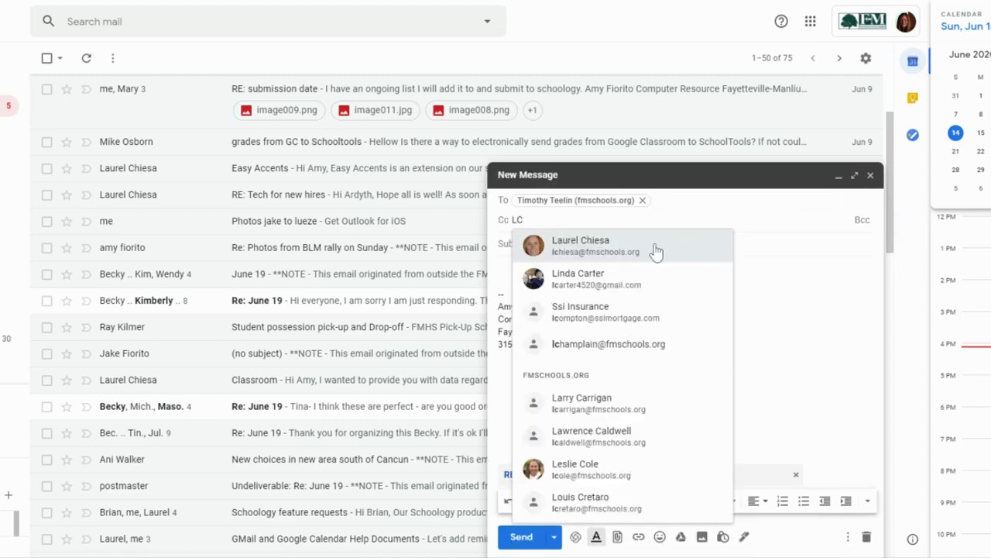
click(653, 251)
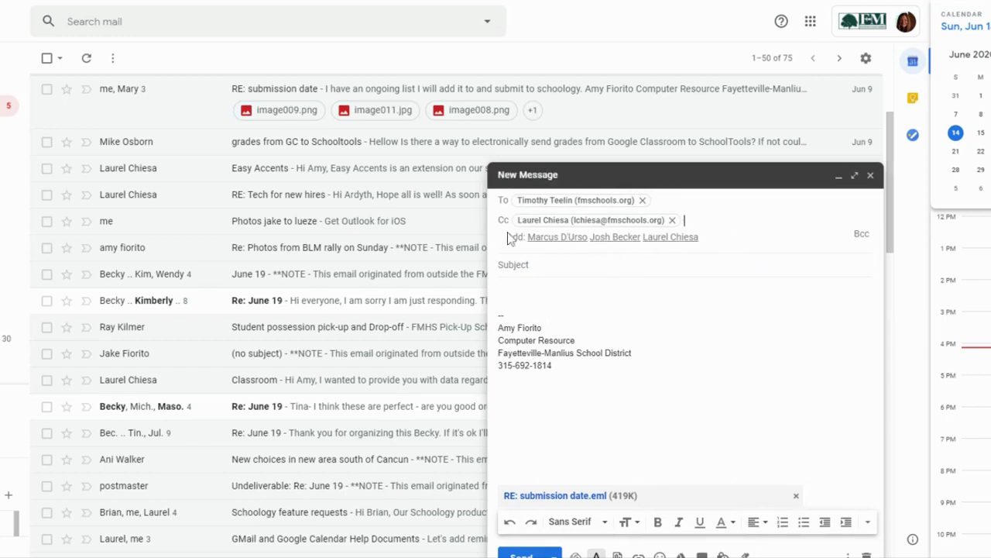
click(598, 238)
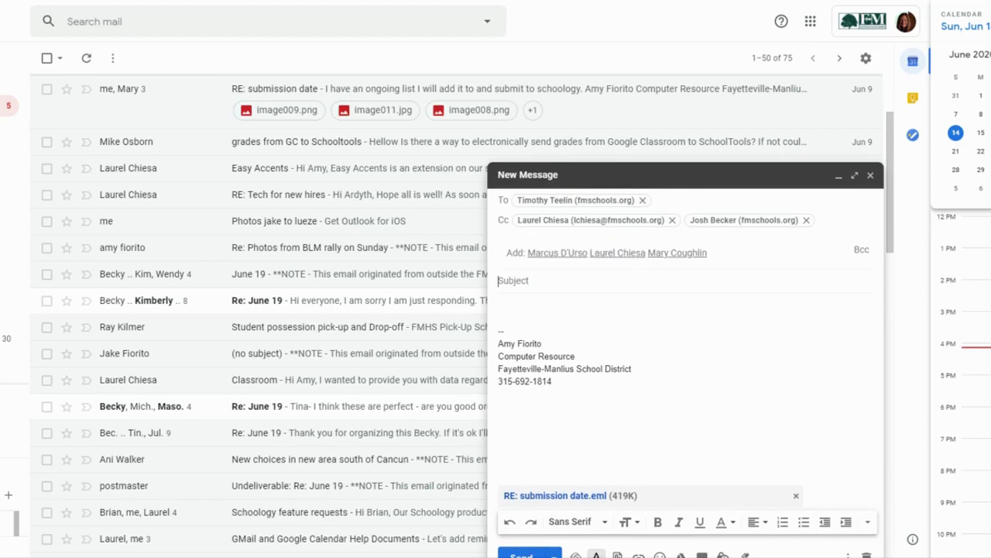
- Enter "MESSAGE SUBJECT" as the subject and "MY MESSAGE HERE" as the message body
text(MESSAGE SUBJECT)
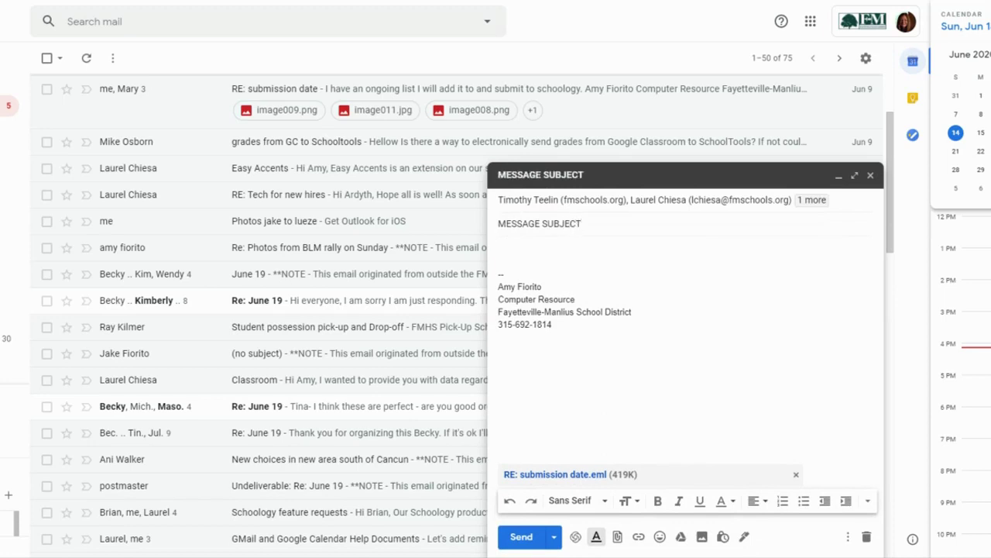
key(Tab)
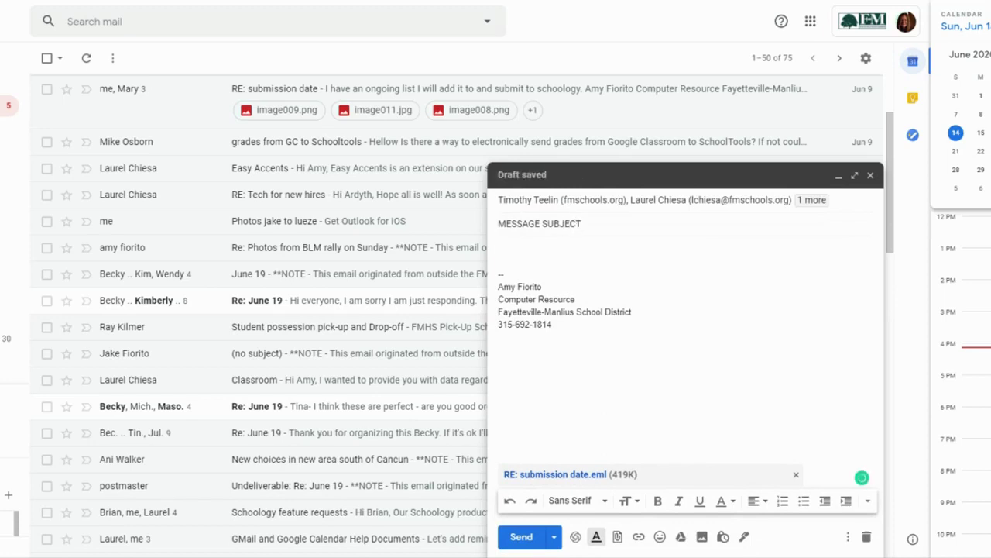
text(MY MESSAGE HERE)
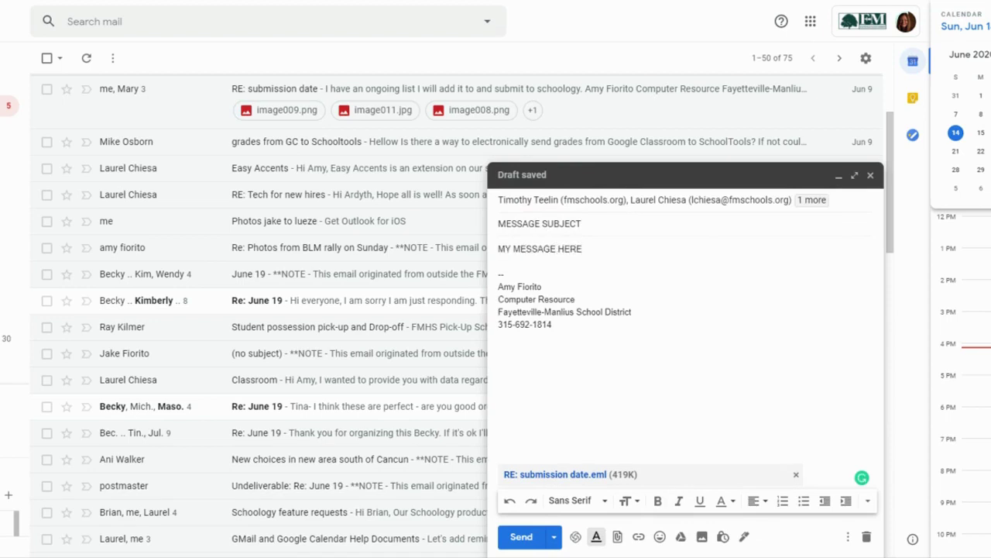
- Format the words "MESSAGE HERE" in the message body with the Wide font at Huge size
key(ctrl+shift+Left)
key(ctrl+shift+Left)
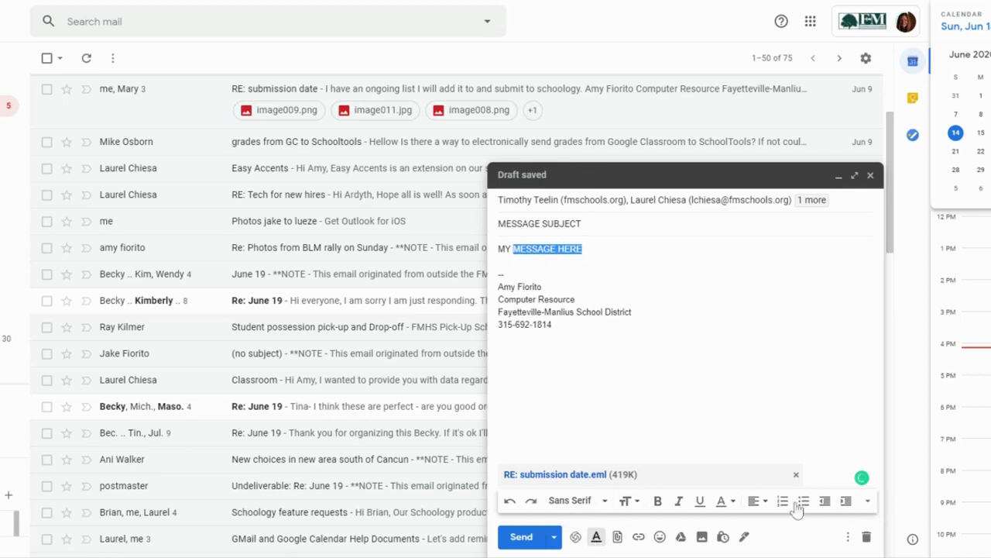
click(606, 503)
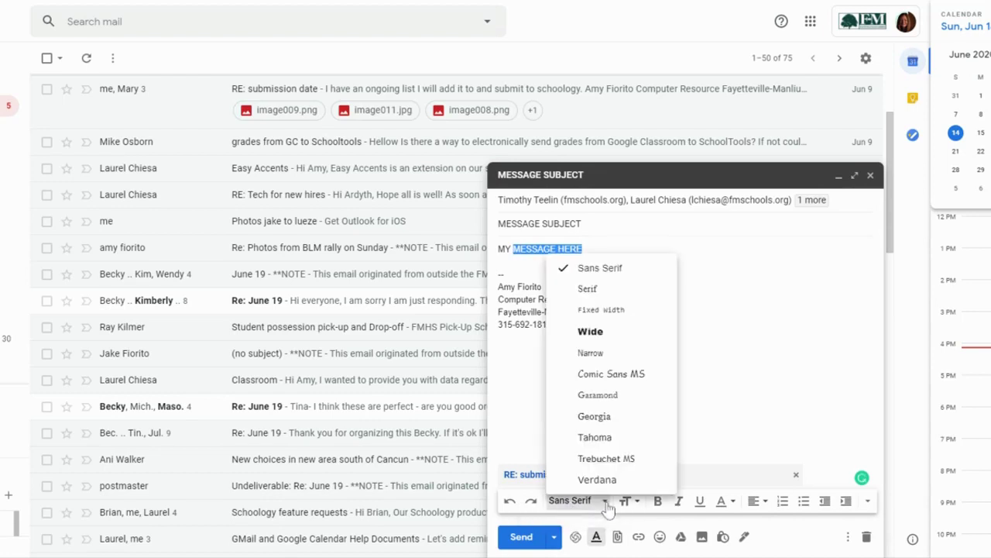
click(612, 341)
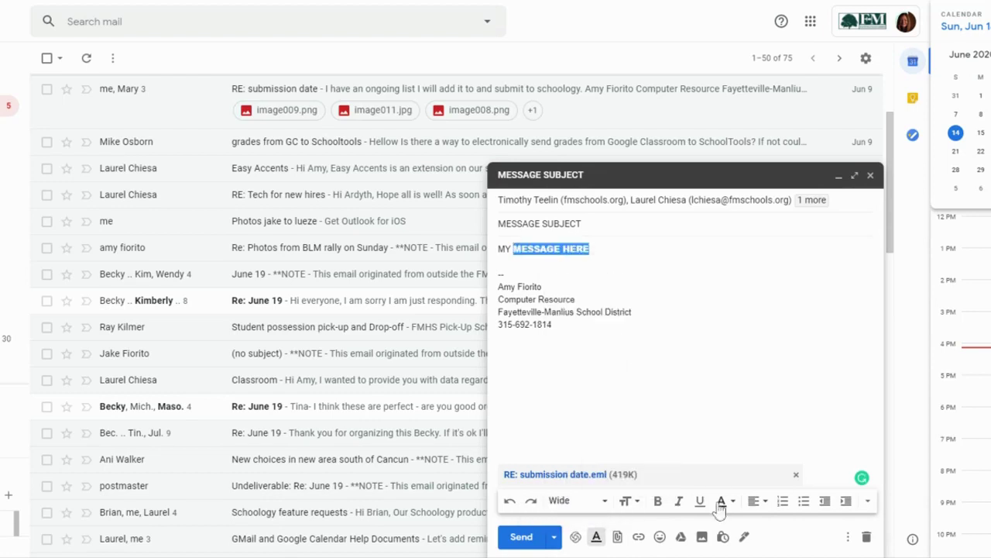
click(640, 503)
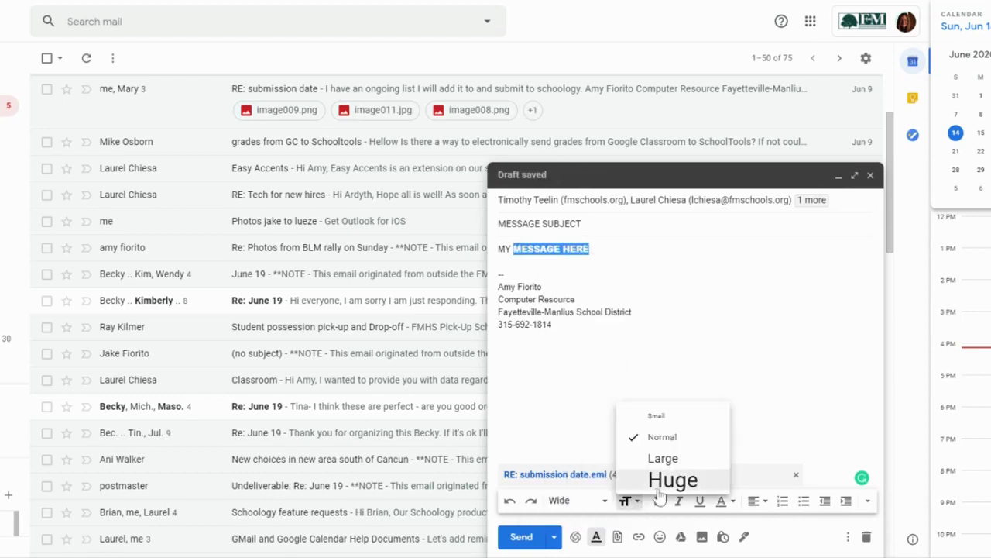
click(666, 482)
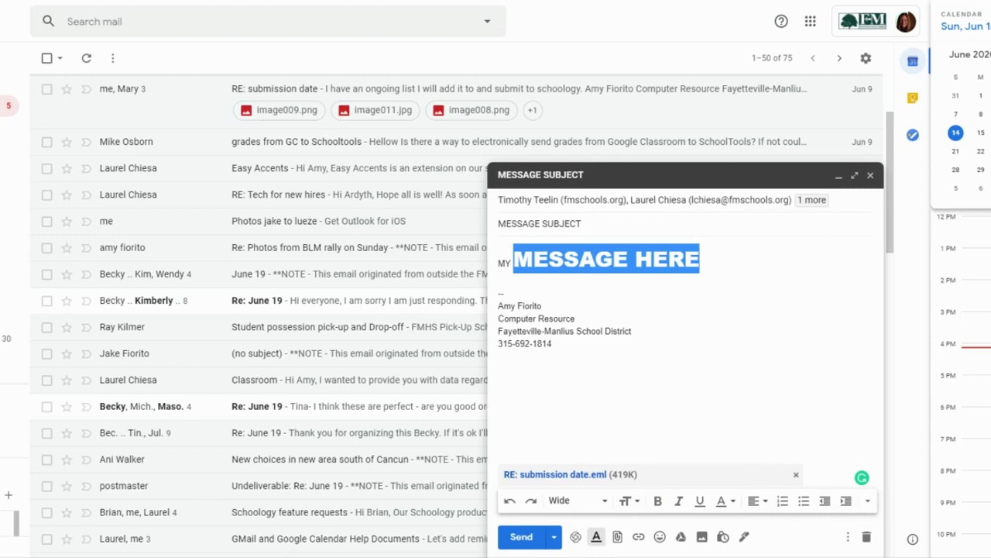
- Attach the file 2020 FMHS Teacher Technology Checklist.pdf to the message
click(618, 537)
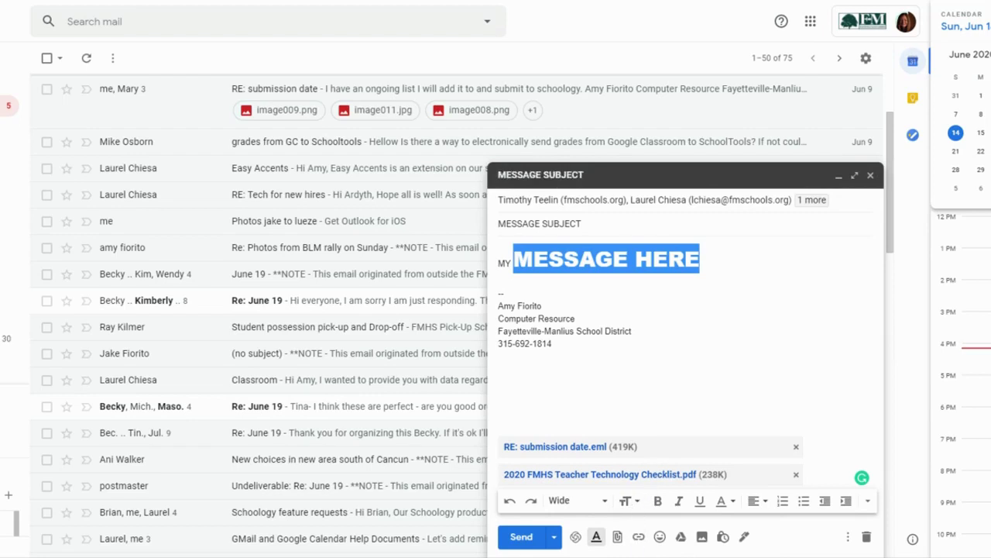
- Look at the emoji picker and the scheduled send times for the message, closing both without choosing anything
click(659, 543)
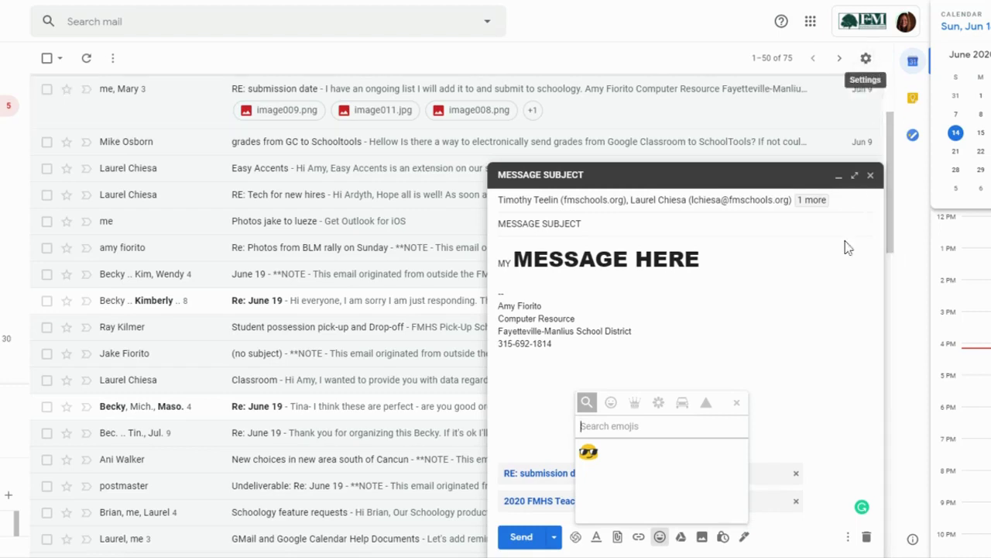
click(738, 403)
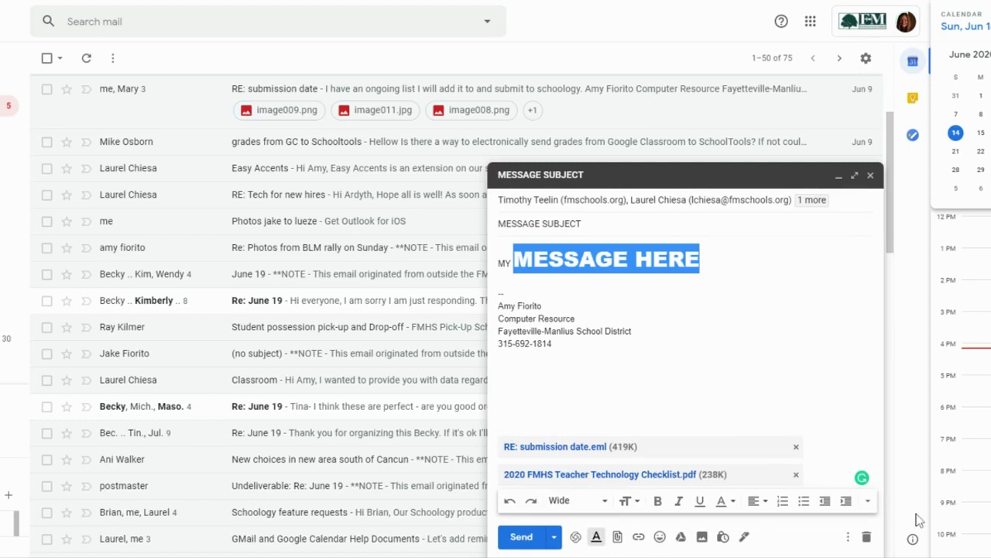
click(555, 540)
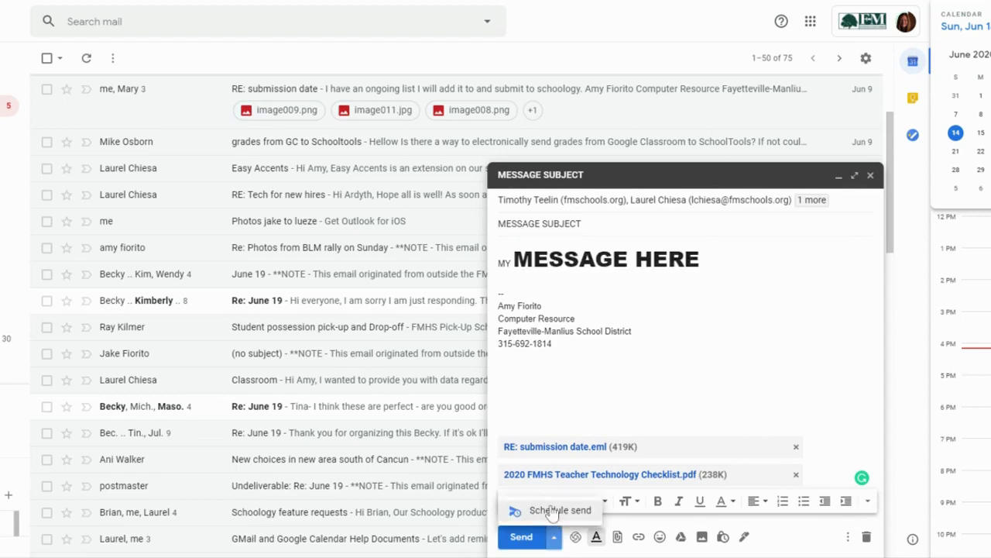
click(552, 510)
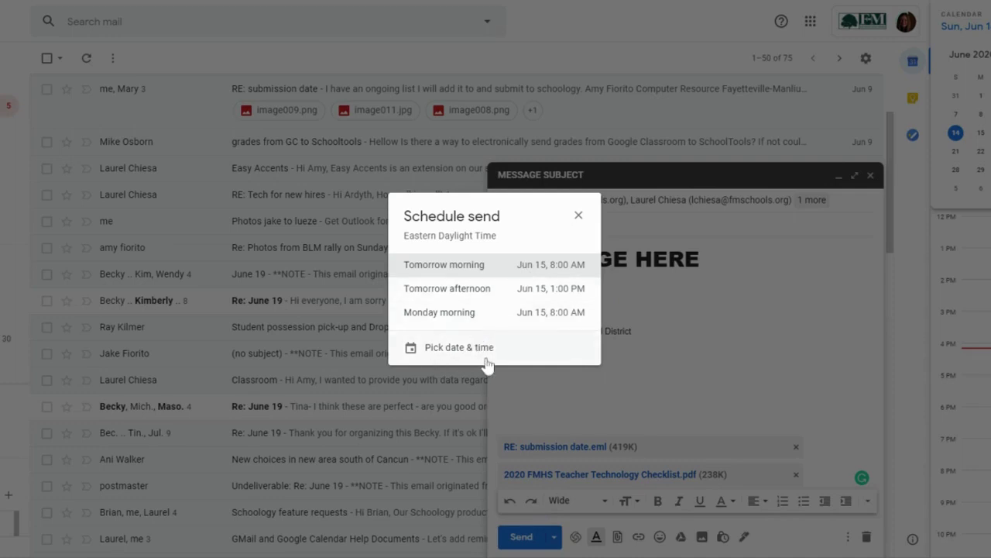
click(578, 216)
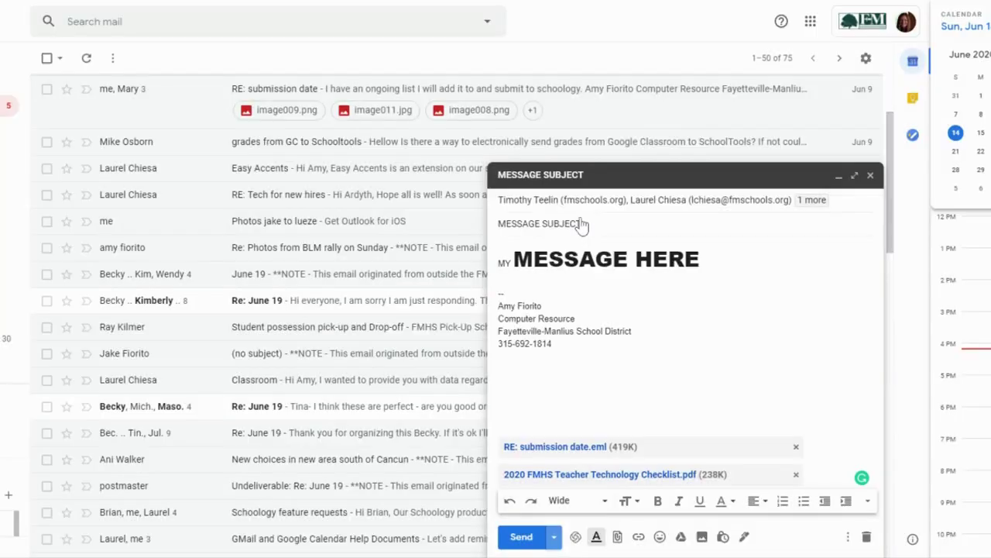
- Review the message's additional options, such as label, read receipt, plain text mode and spelling check
click(849, 538)
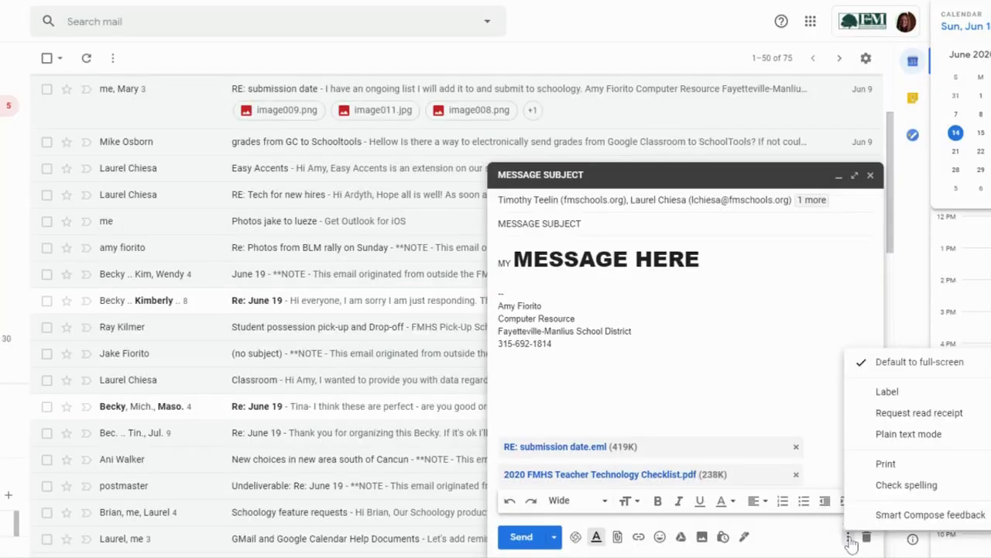
mouse_move(970, 401)
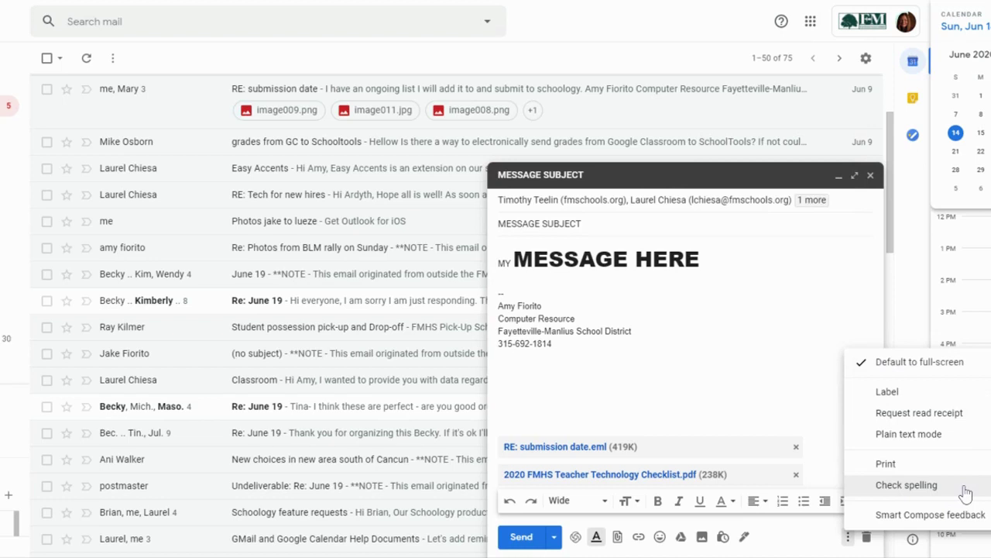
key(Escape)
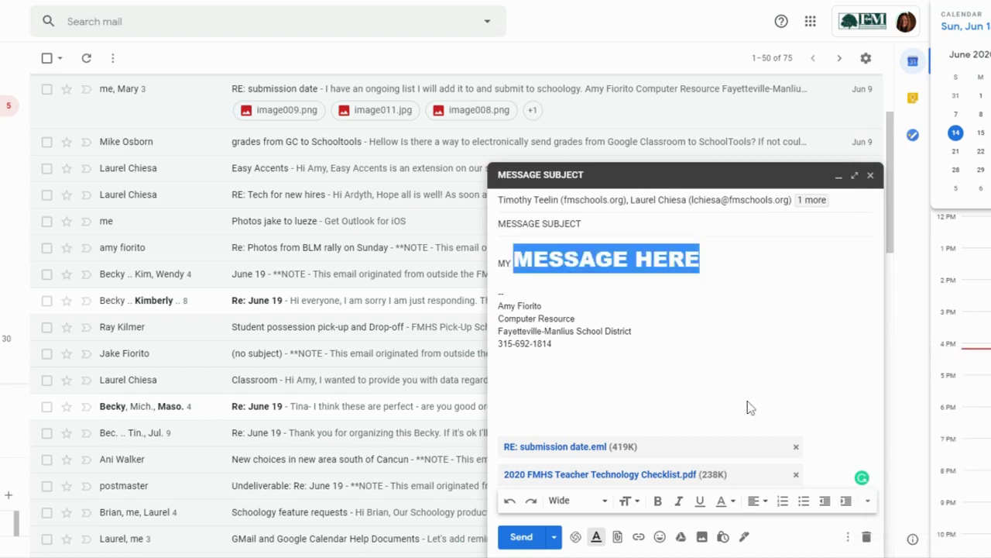
click(750, 407)
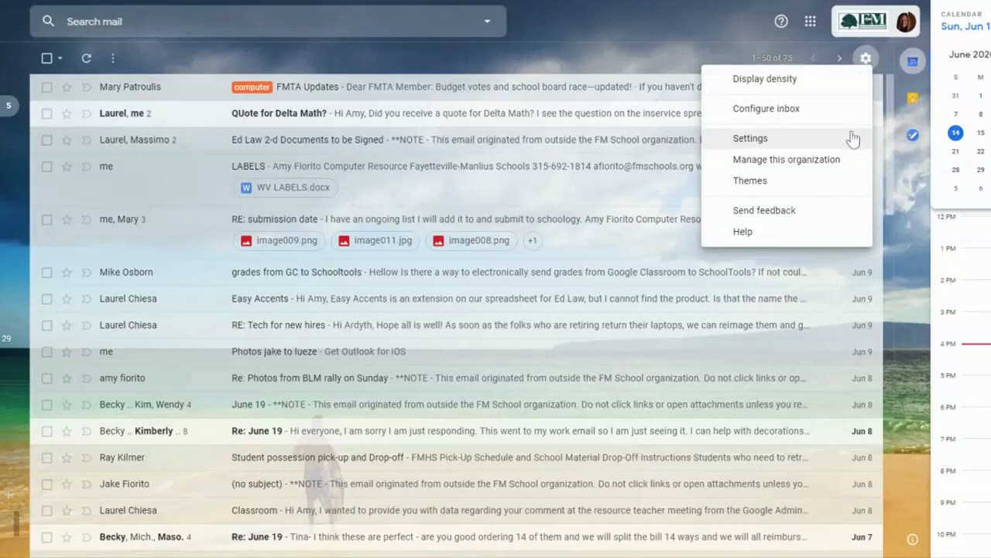
- View the available inbox background themes and cancel without picking one
click(758, 192)
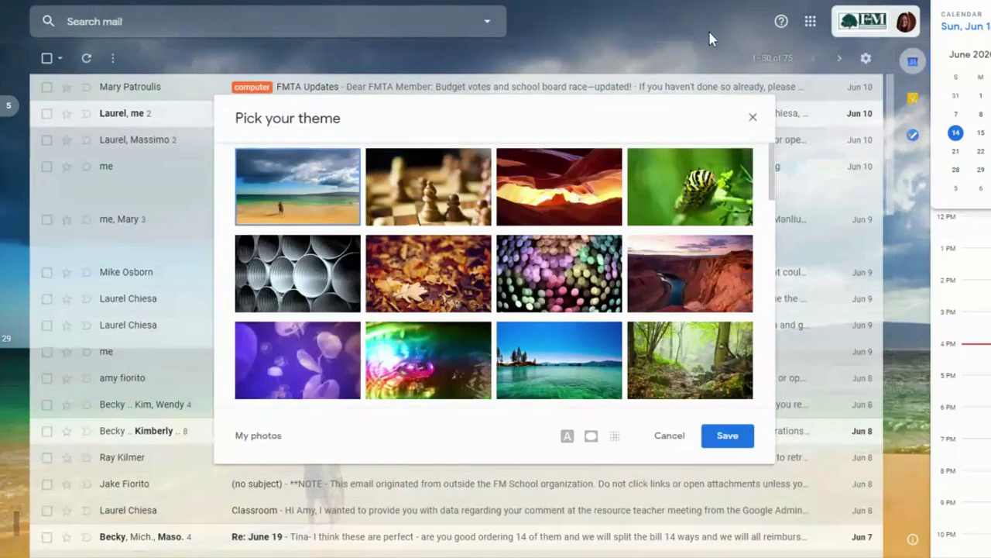
click(669, 435)
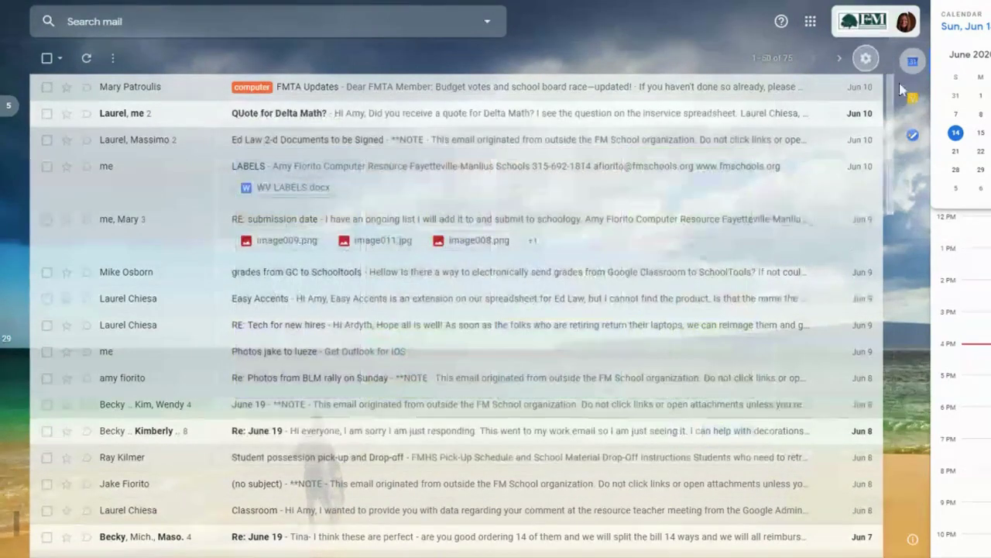
- Open the mail settings and examine the General options from language down to the signature section
click(866, 58)
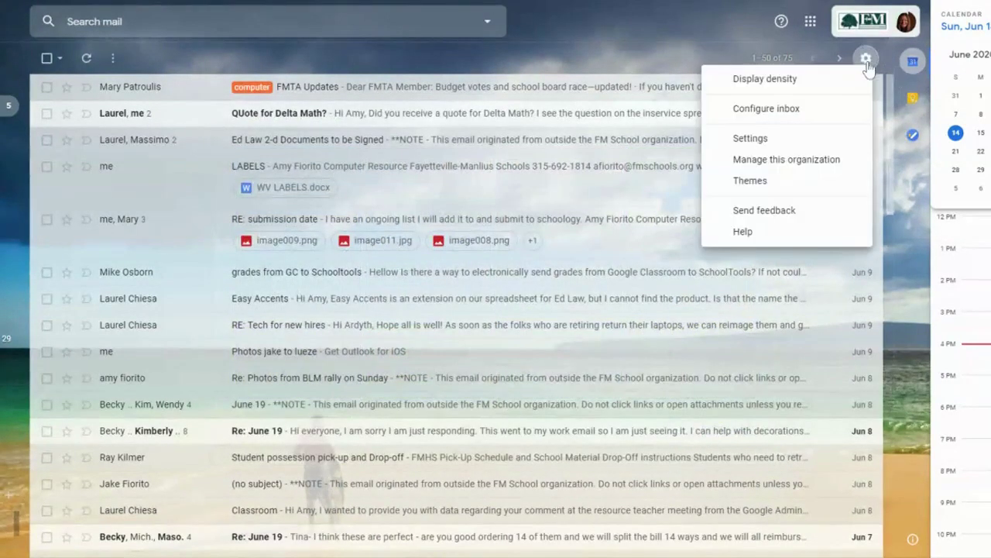
click(798, 144)
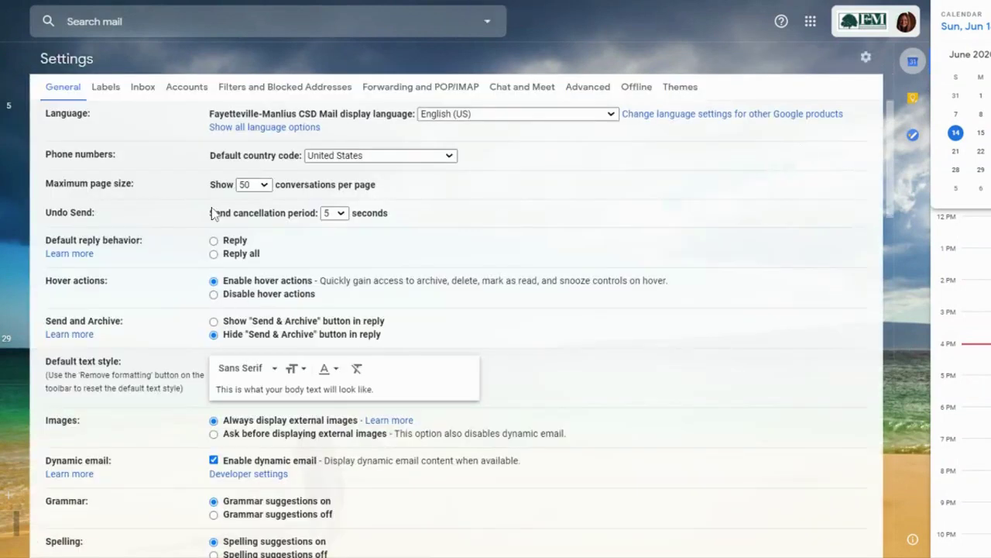
scroll(697, 393, down, 1)
scroll(697, 393, down, 4)
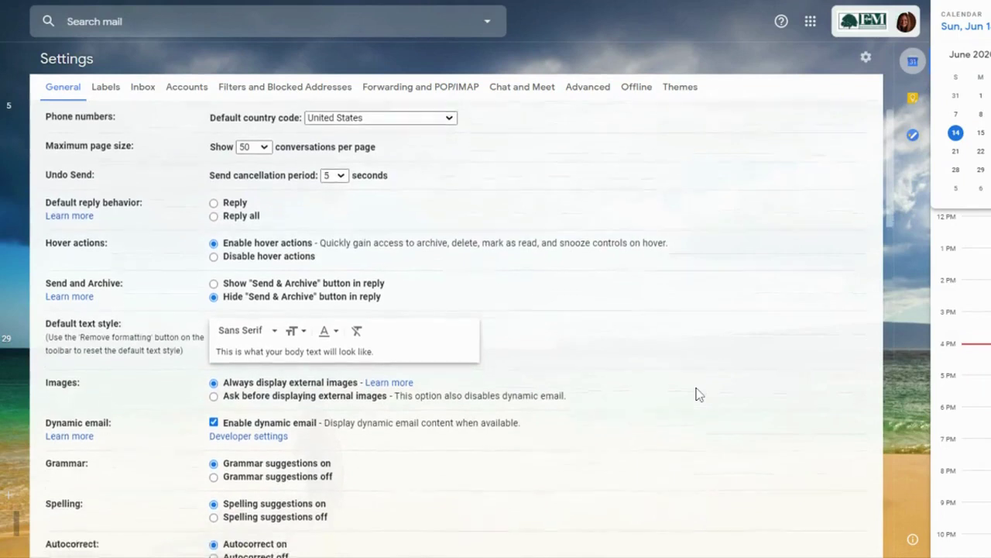
scroll(697, 393, down, 2)
scroll(465, 325, down, 1)
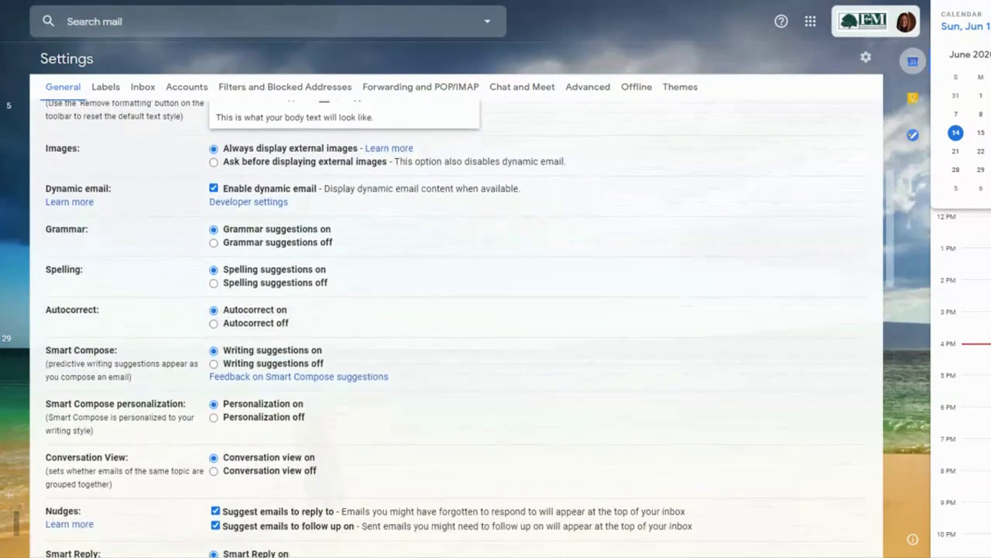
scroll(465, 325, down, 1)
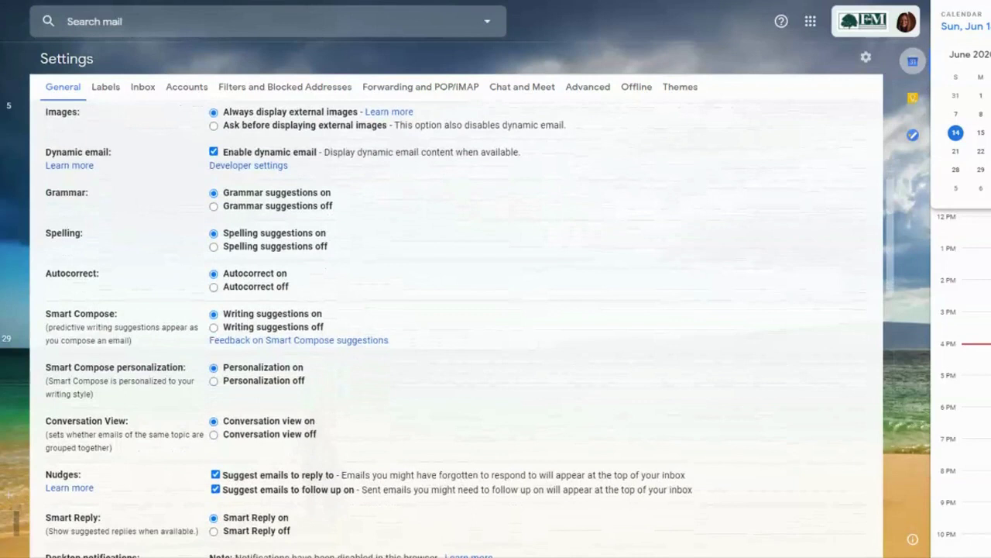
scroll(464, 325, down, 3)
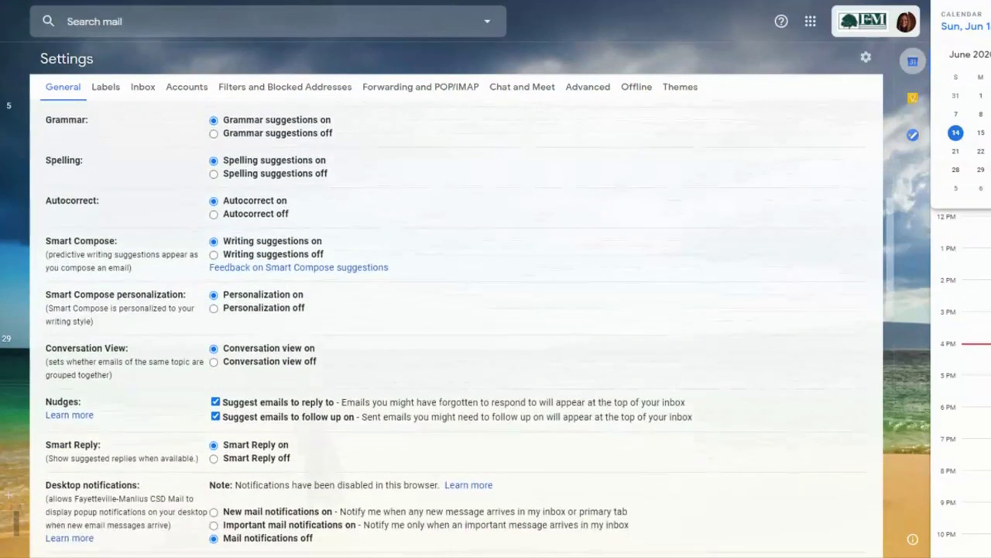
scroll(465, 326, down, 3)
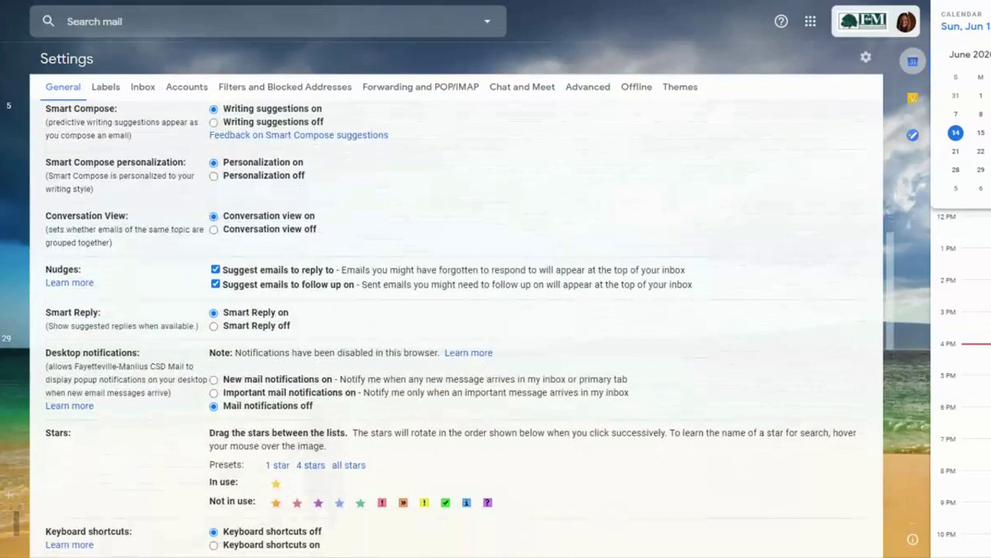
scroll(464, 325, down, 8)
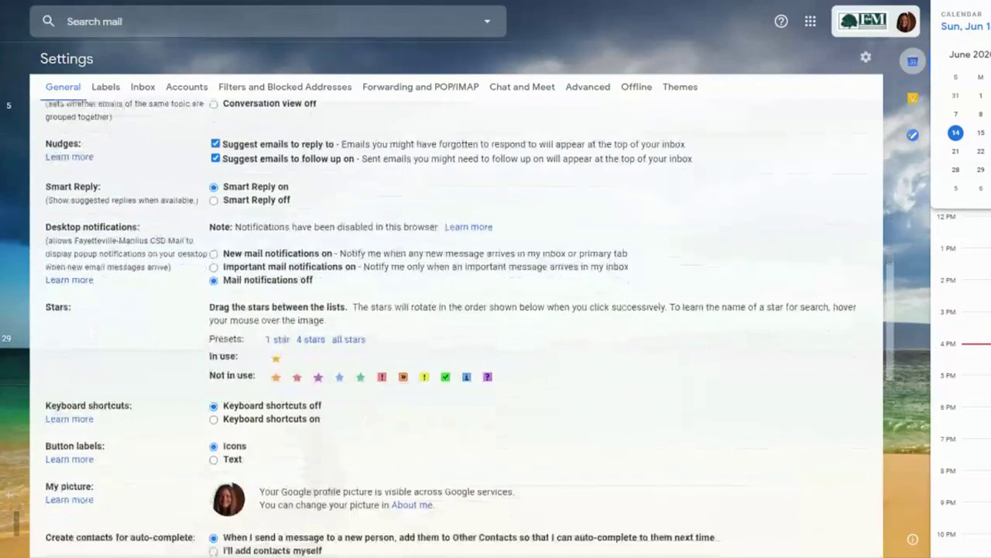
scroll(207, 237, down, 3)
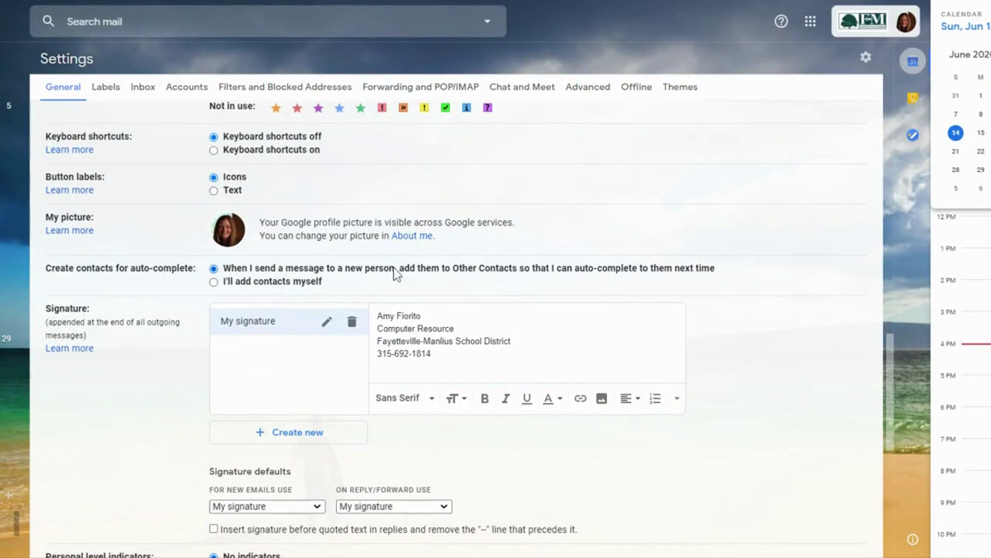
scroll(279, 363, down, 2)
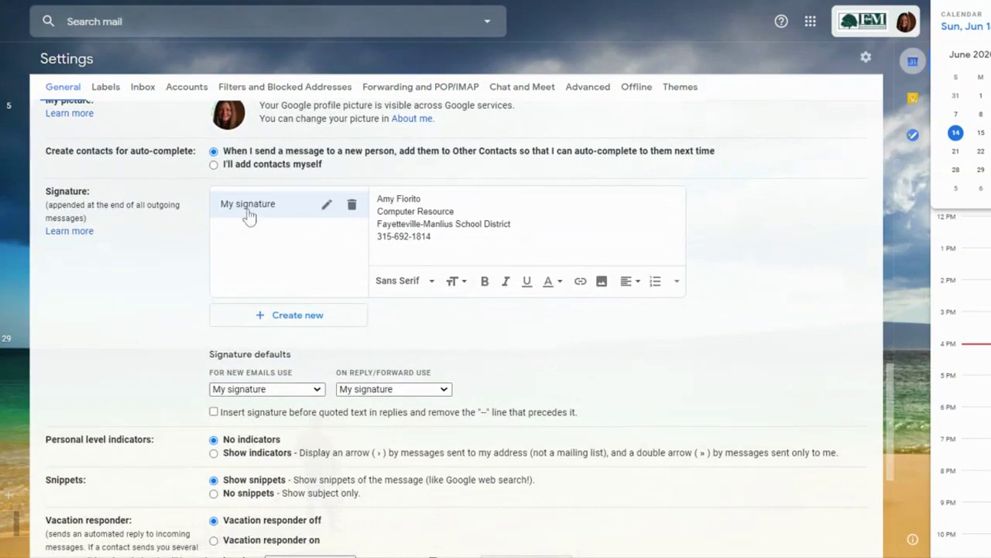
- Rename the signature "My signature" to the owner's first name
click(327, 206)
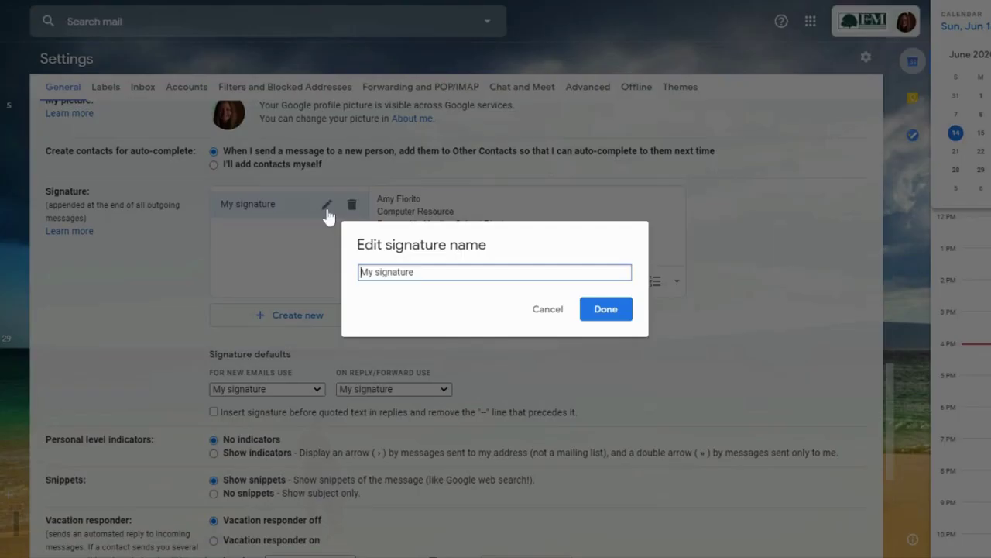
drag(415, 271, 314, 269)
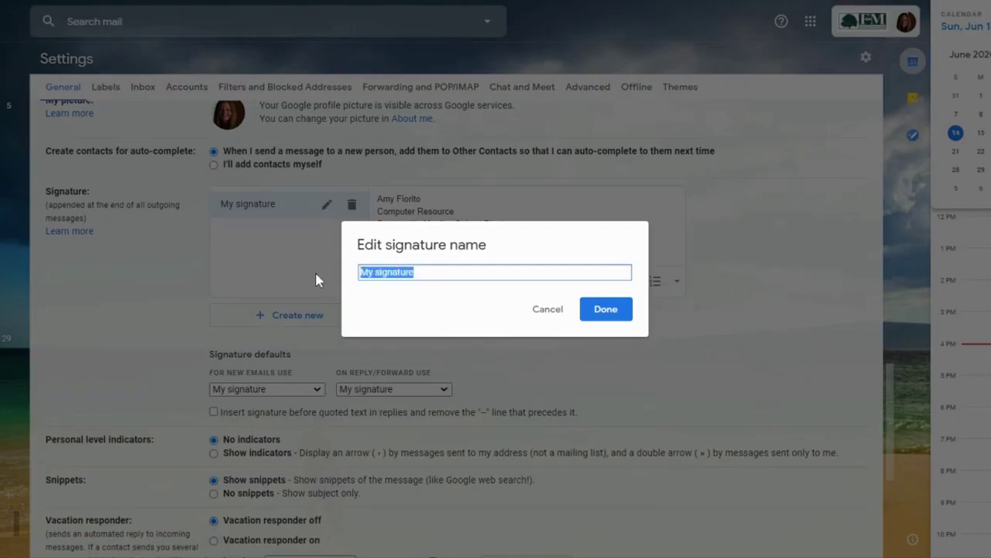
text(aMY)
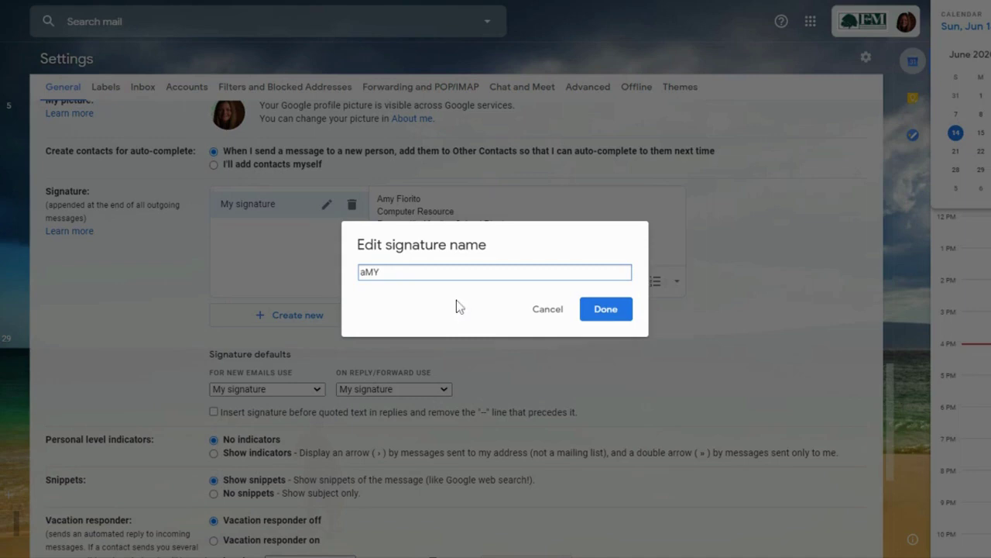
click(602, 310)
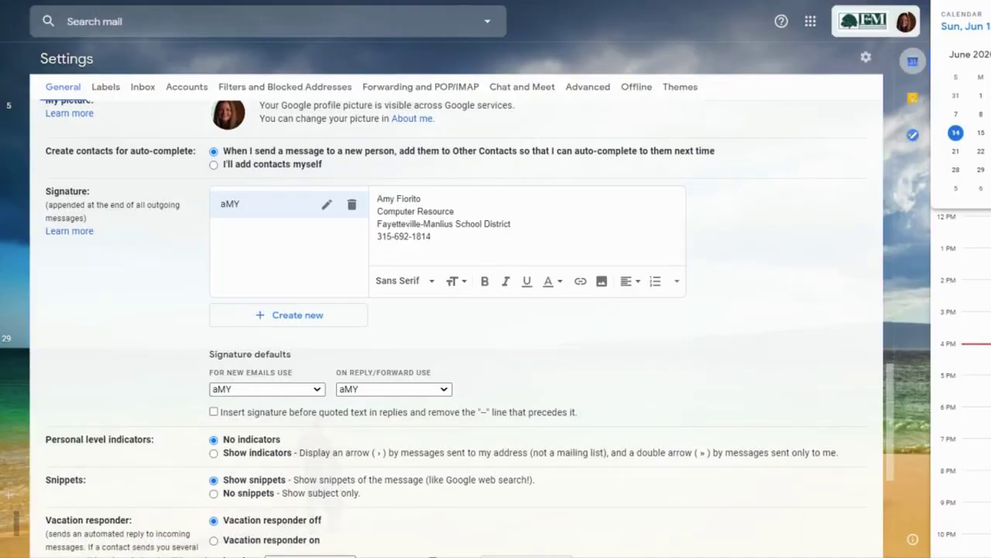
- Examine the signature text, the signature defaults for new emails and replies, and the vacation responder options
drag(432, 236, 377, 198)
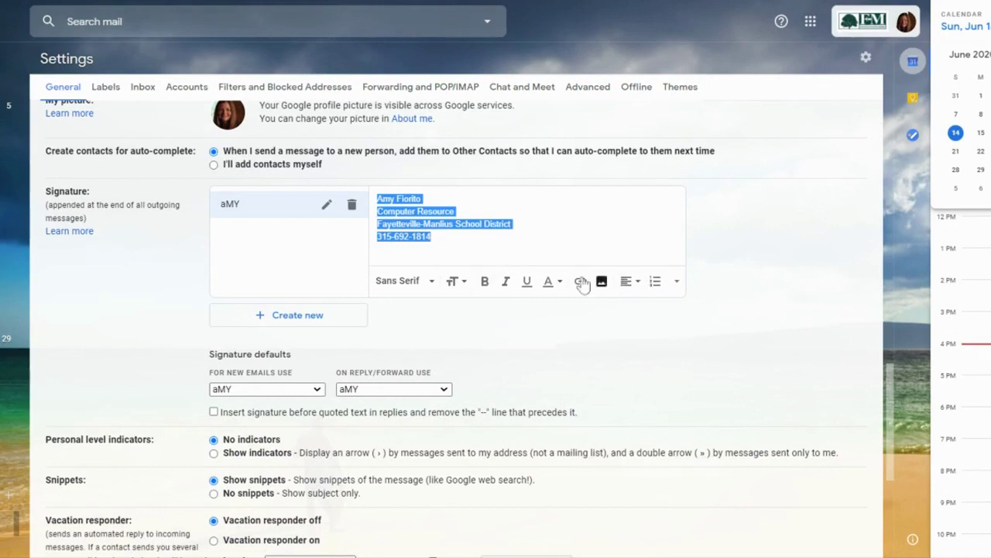
click(431, 236)
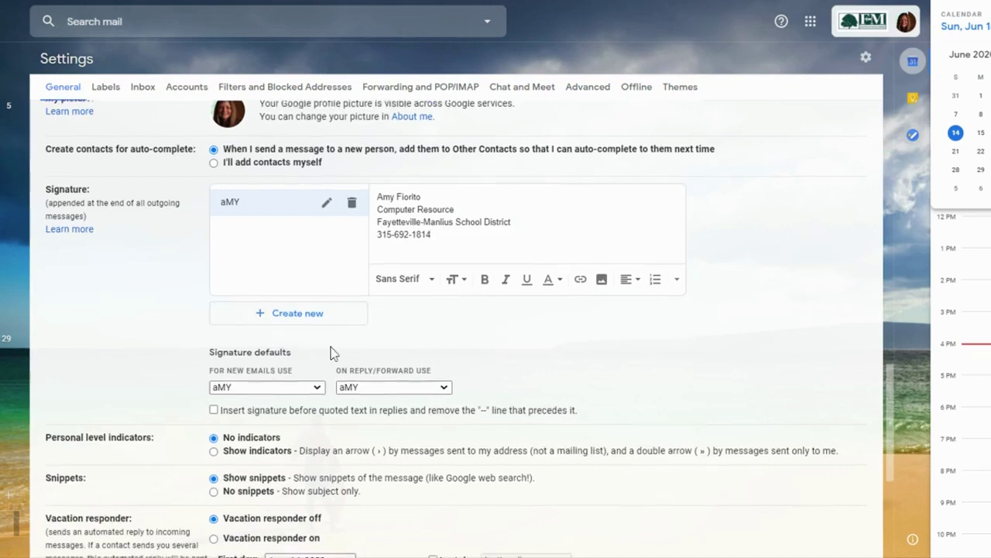
scroll(332, 349, down, 2)
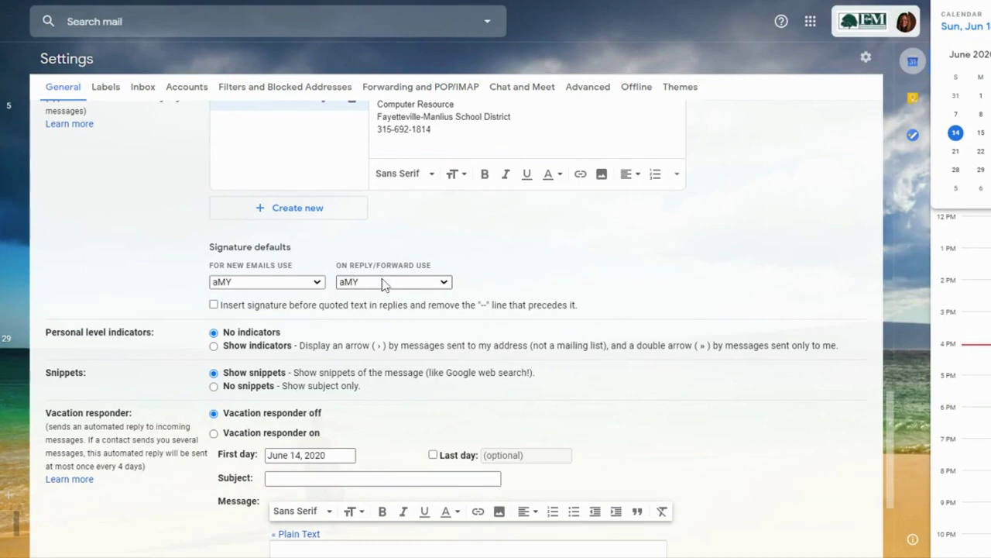
scroll(699, 427, down, 3)
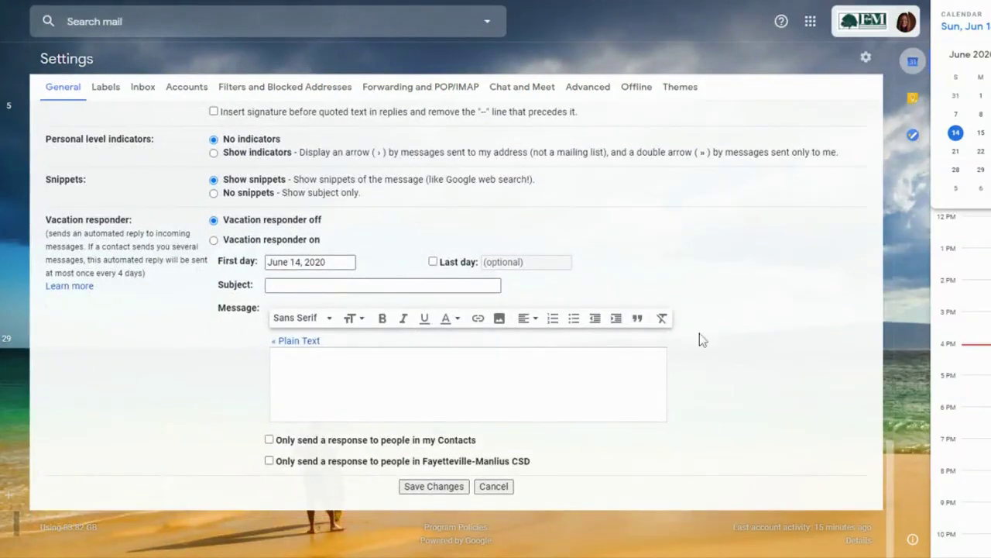
- Save the changes made to the General settings, including the renamed signature
scroll(453, 265, up, 4)
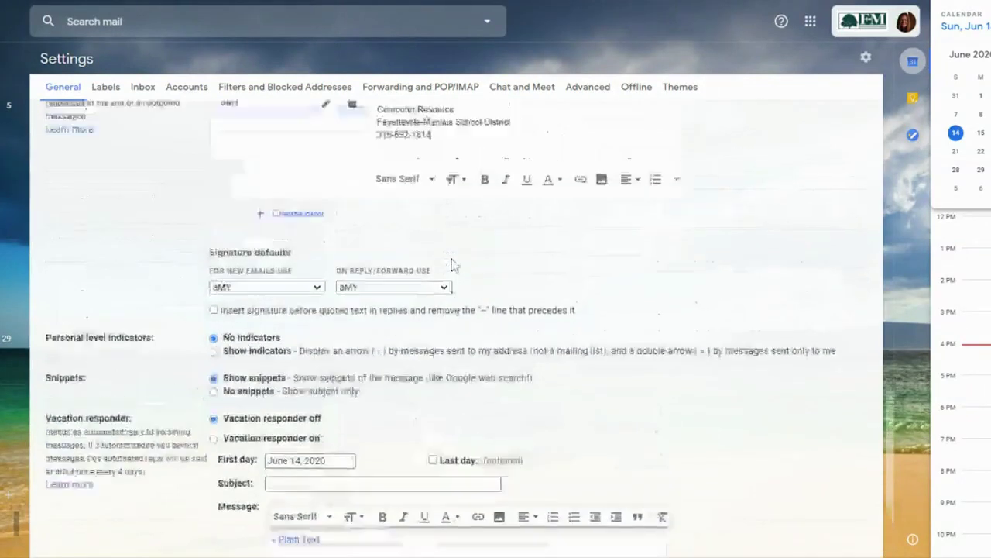
scroll(453, 266, up, 2)
scroll(453, 265, down, 6)
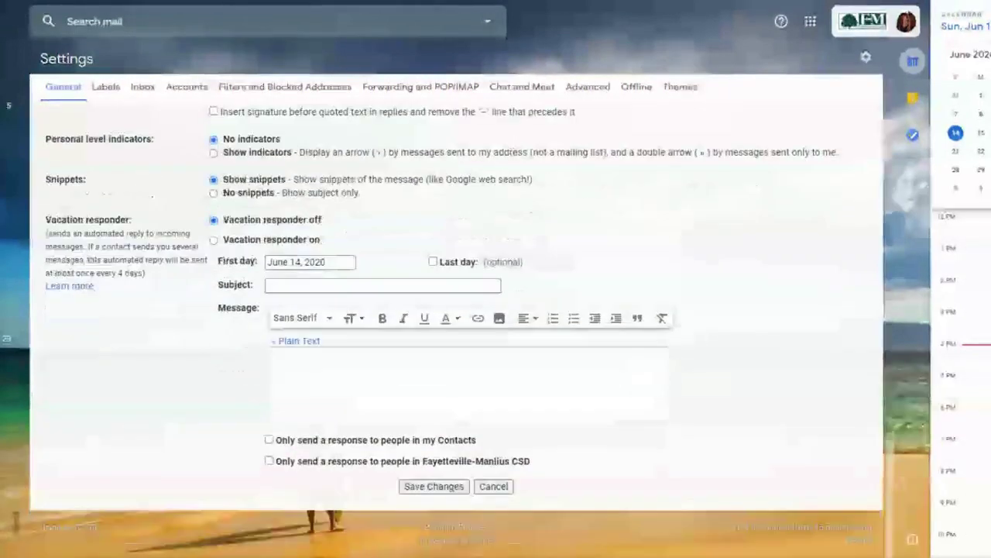
click(434, 487)
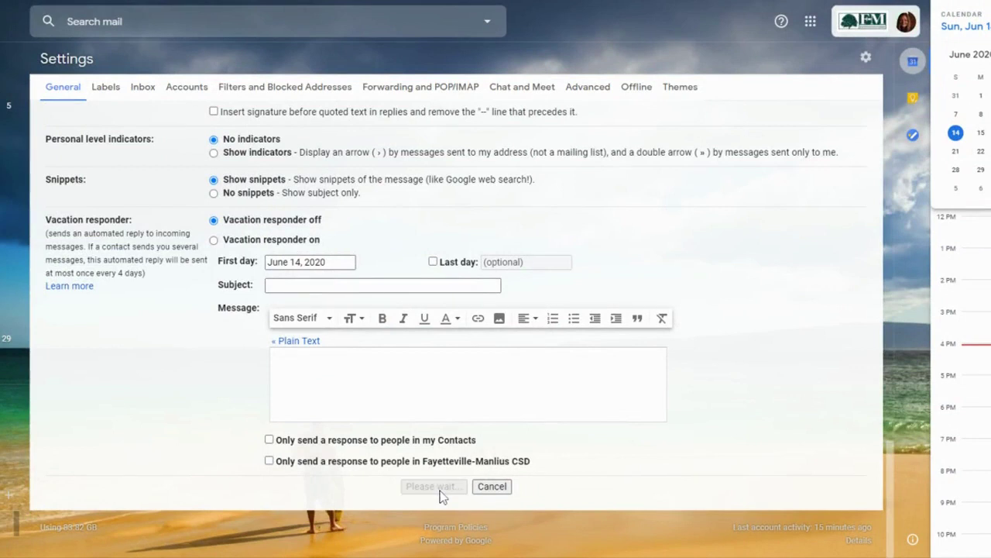